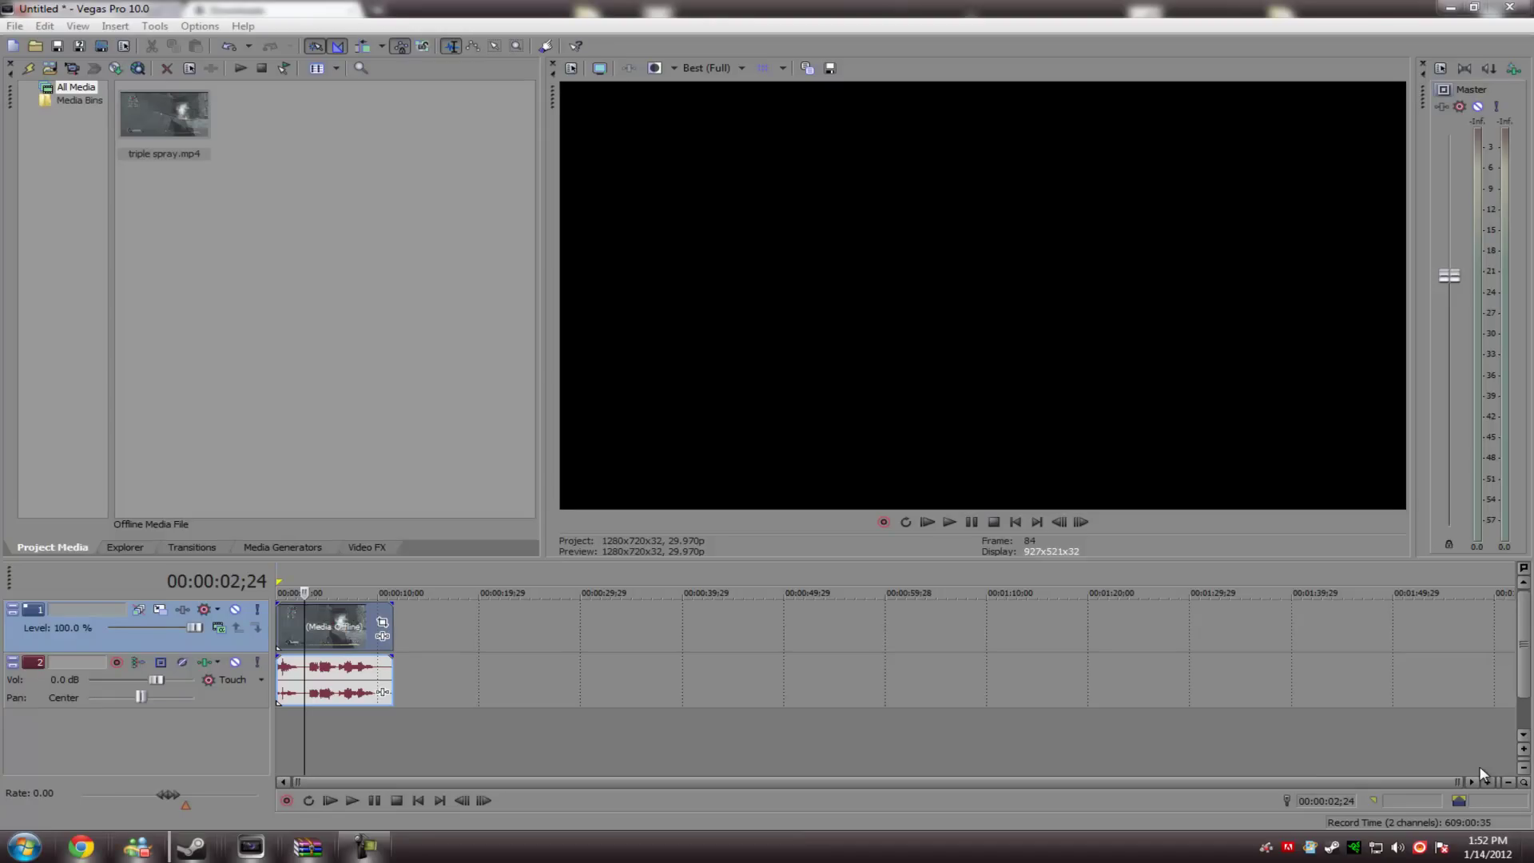
Select the triple spray video event at 00:00:05;17 so the preview shows that gameplay frame
click(333, 634)
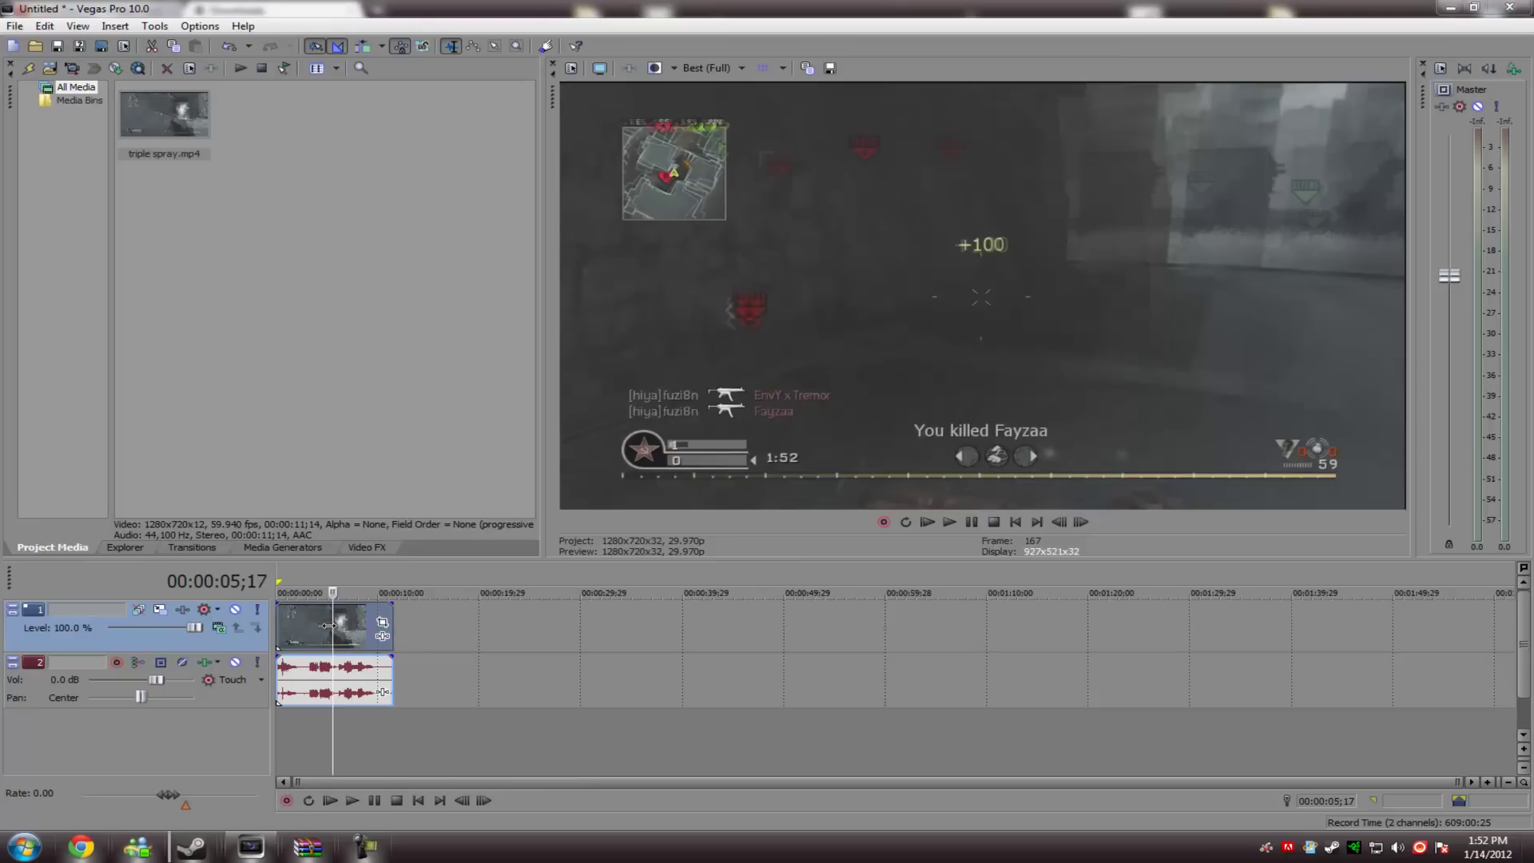
Disable resampling on the triple spray clip and move it about nine seconds later
right_click(328, 625)
mouse_move(382, 529)
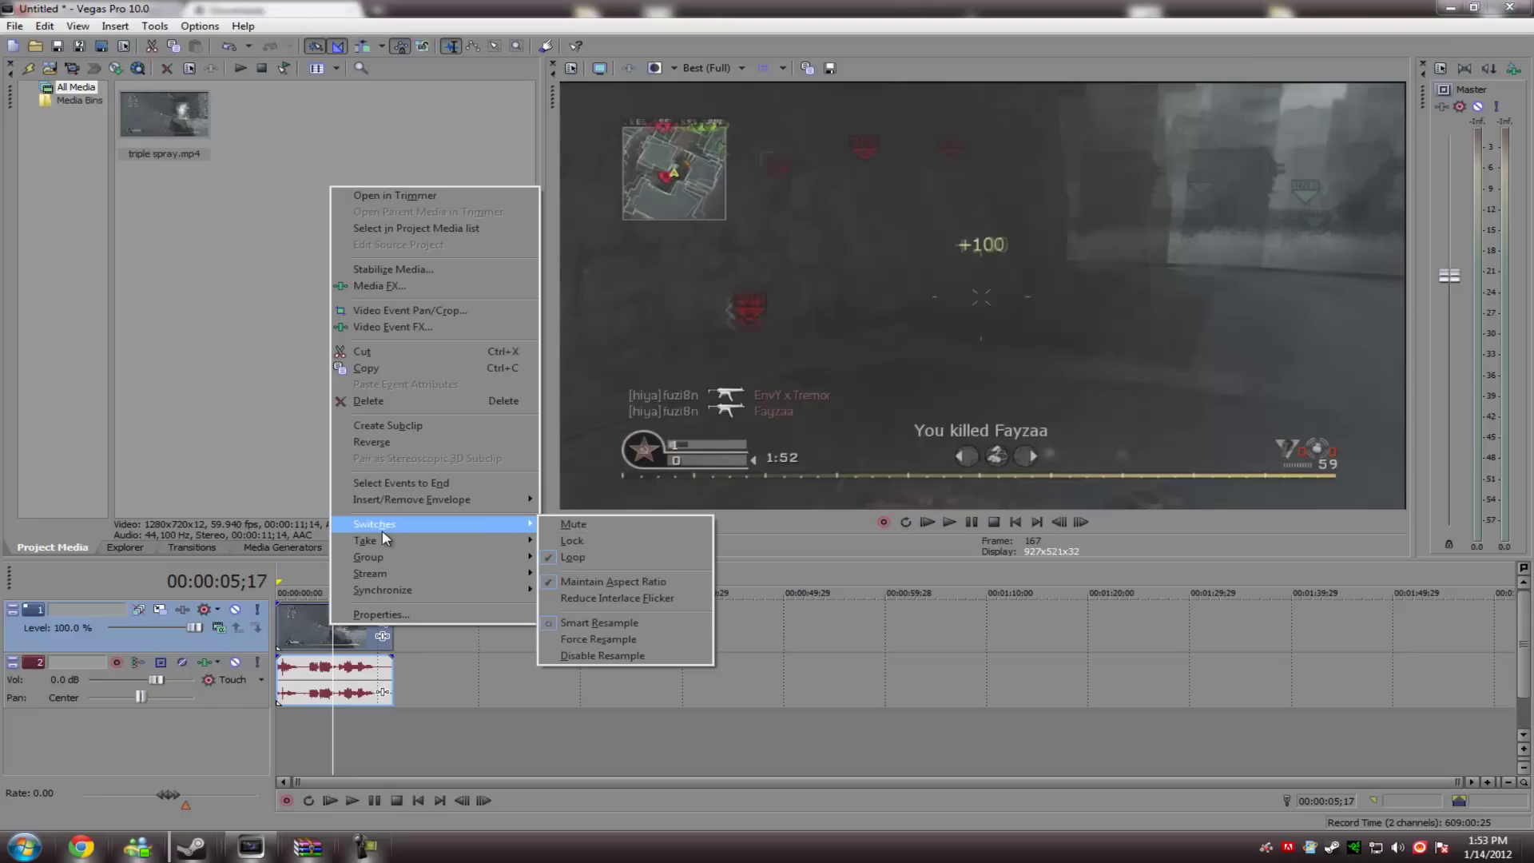
click(639, 660)
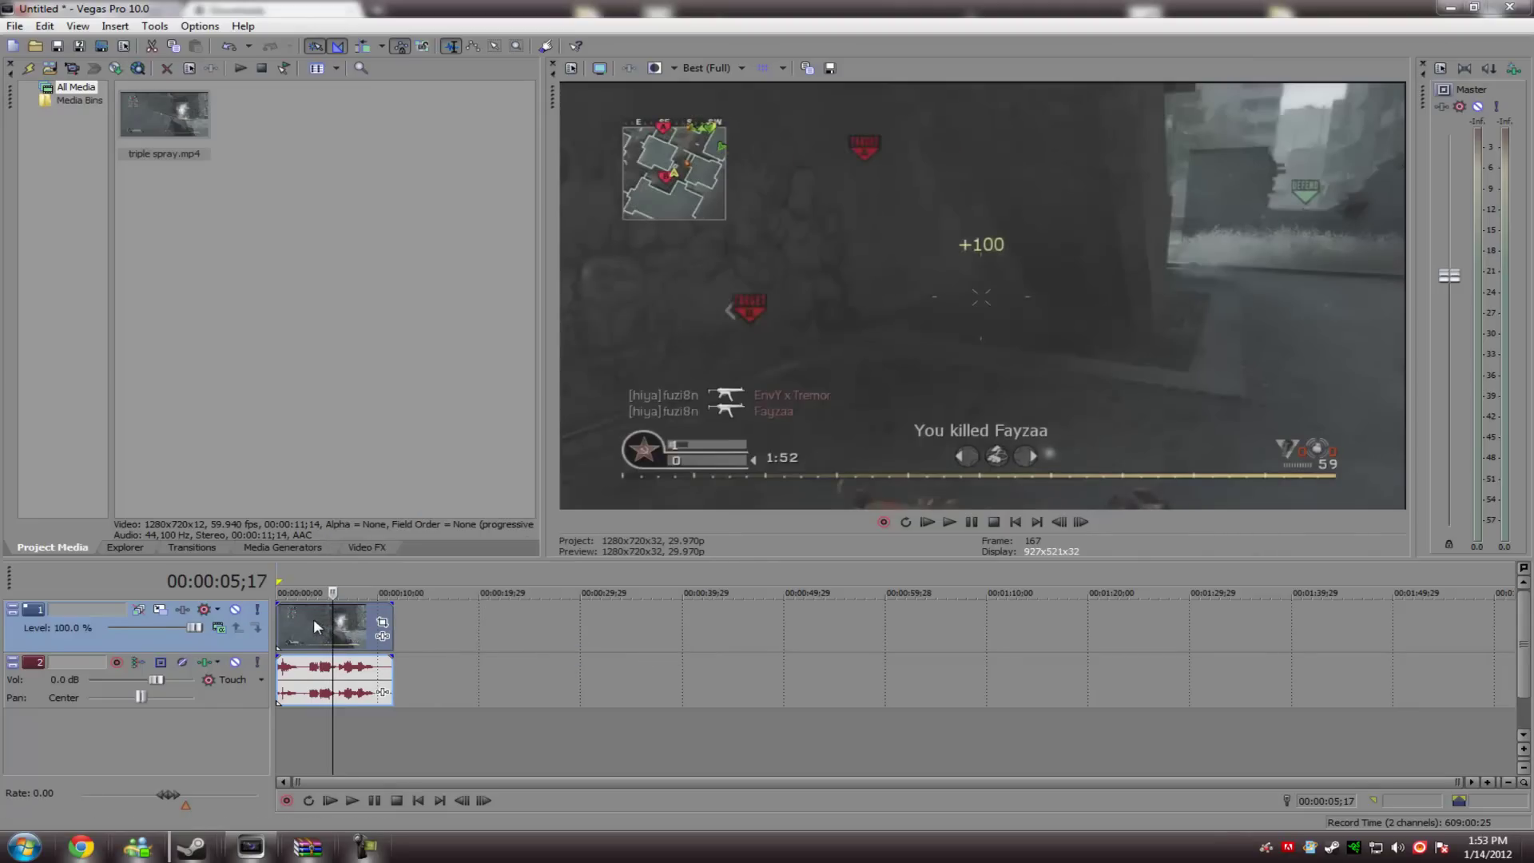
drag(325, 631, 419, 631)
Place the playhead inside the moved clip so the preview shows frame 469
click(435, 625)
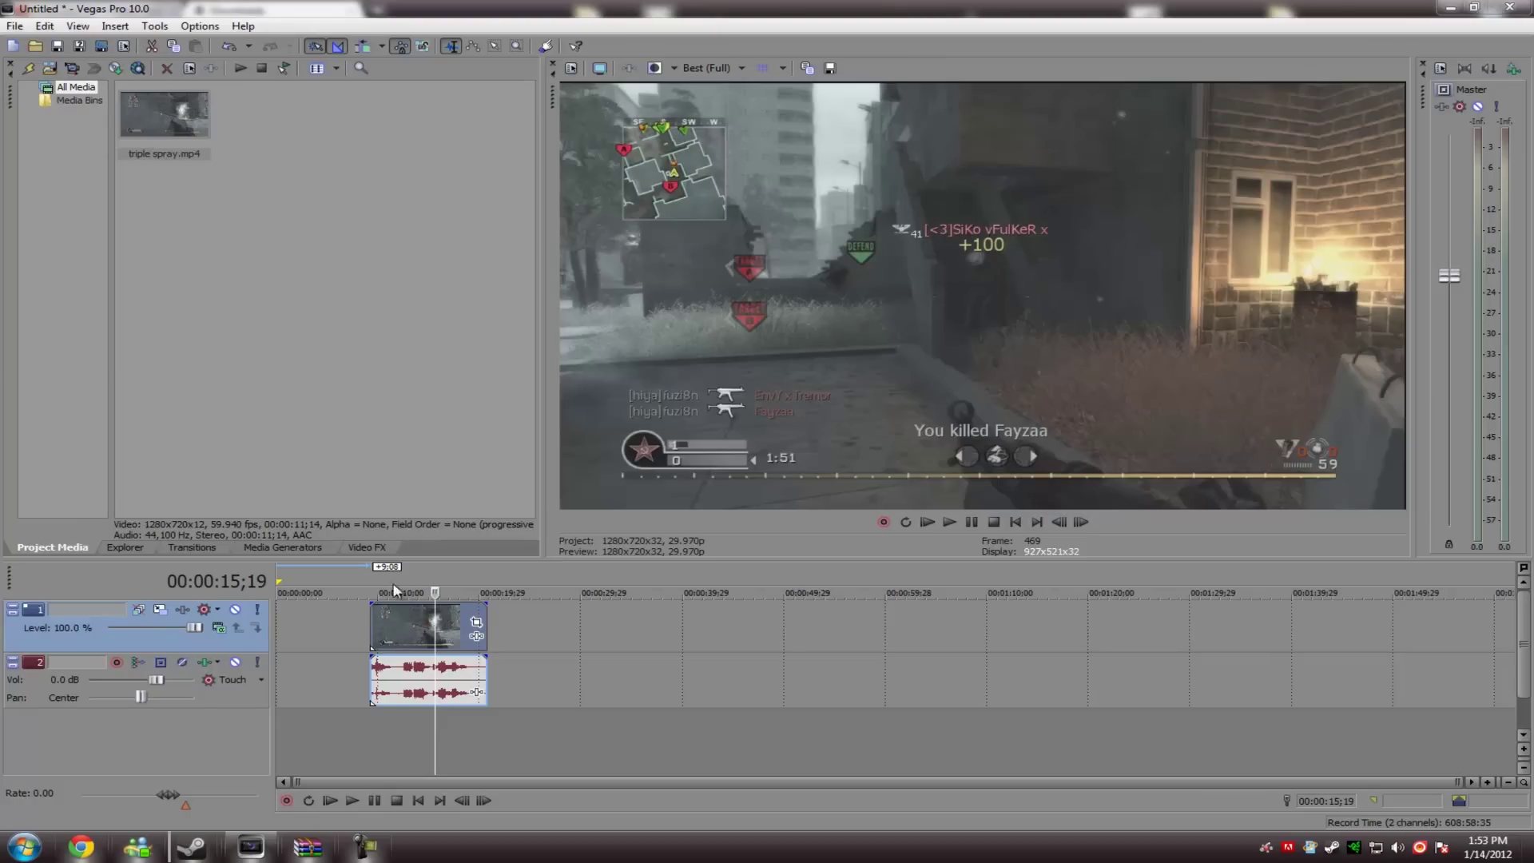
Open Project Properties and try a 1920 × 1,080 video size
click(6, 24)
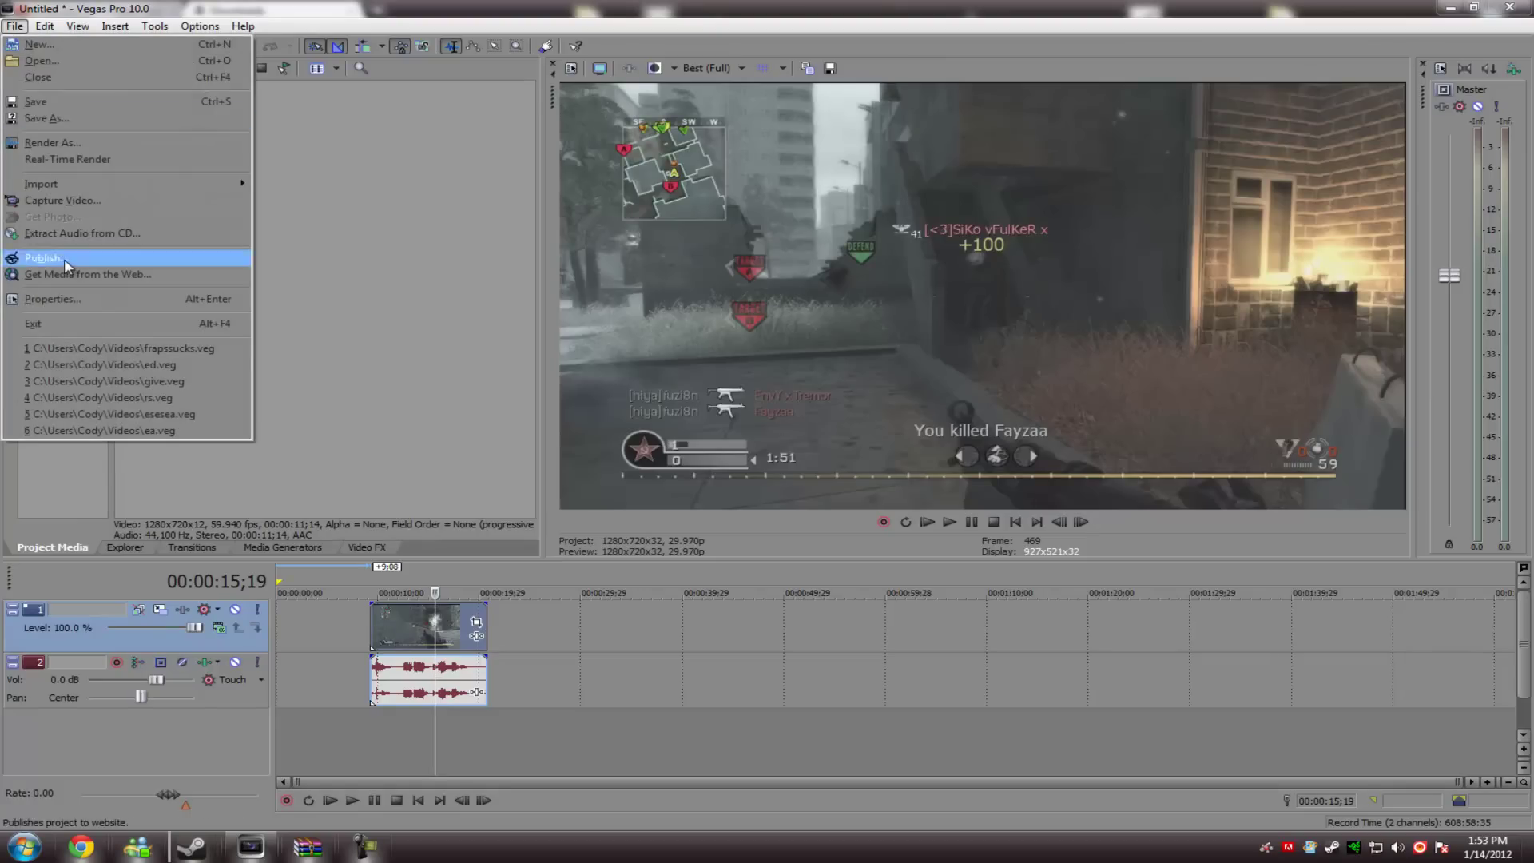
click(88, 306)
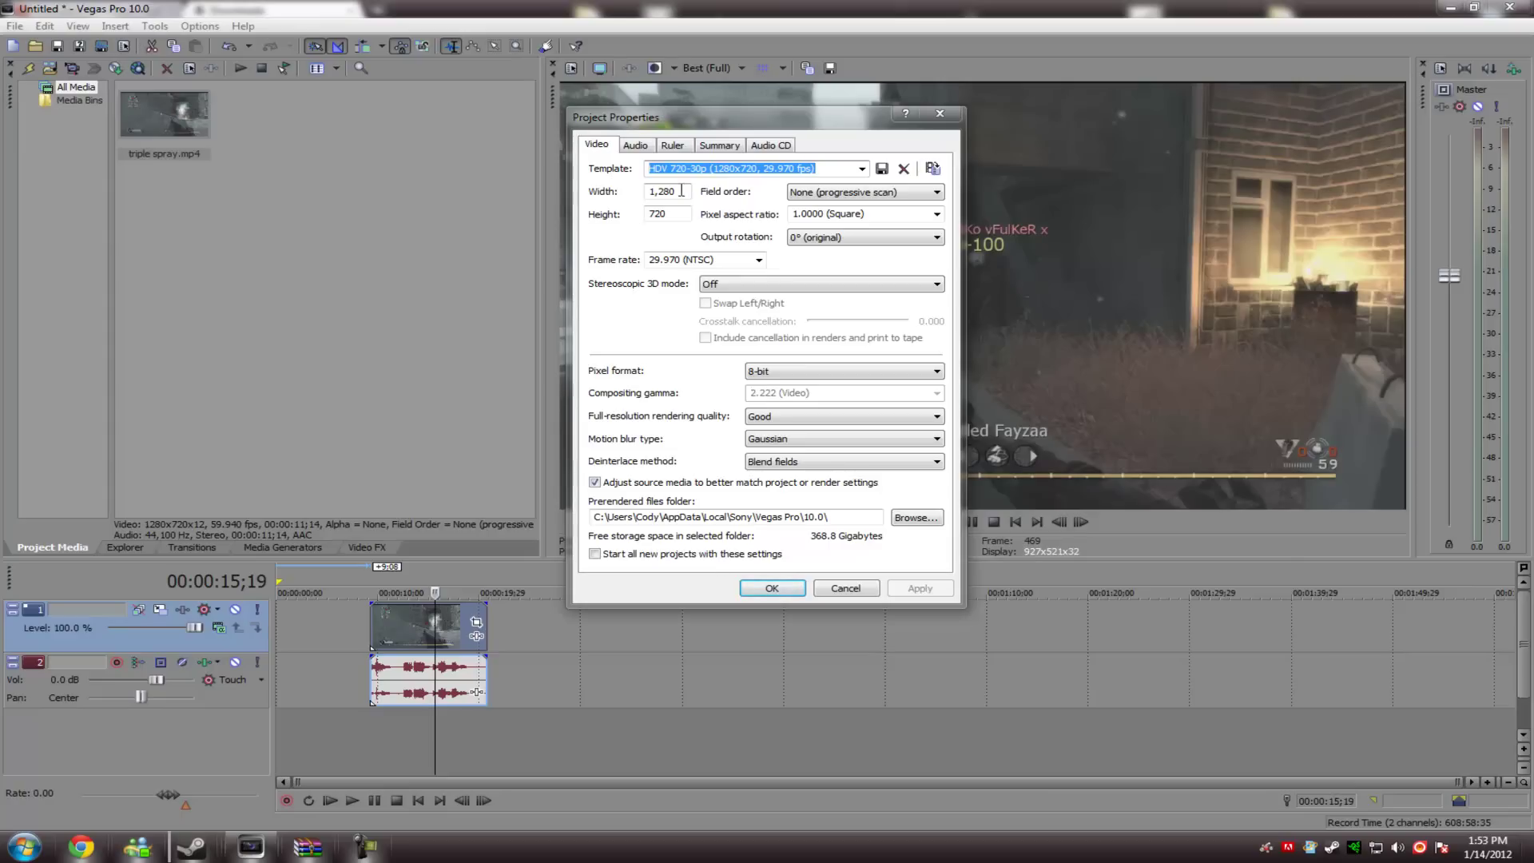
double_click(681, 191)
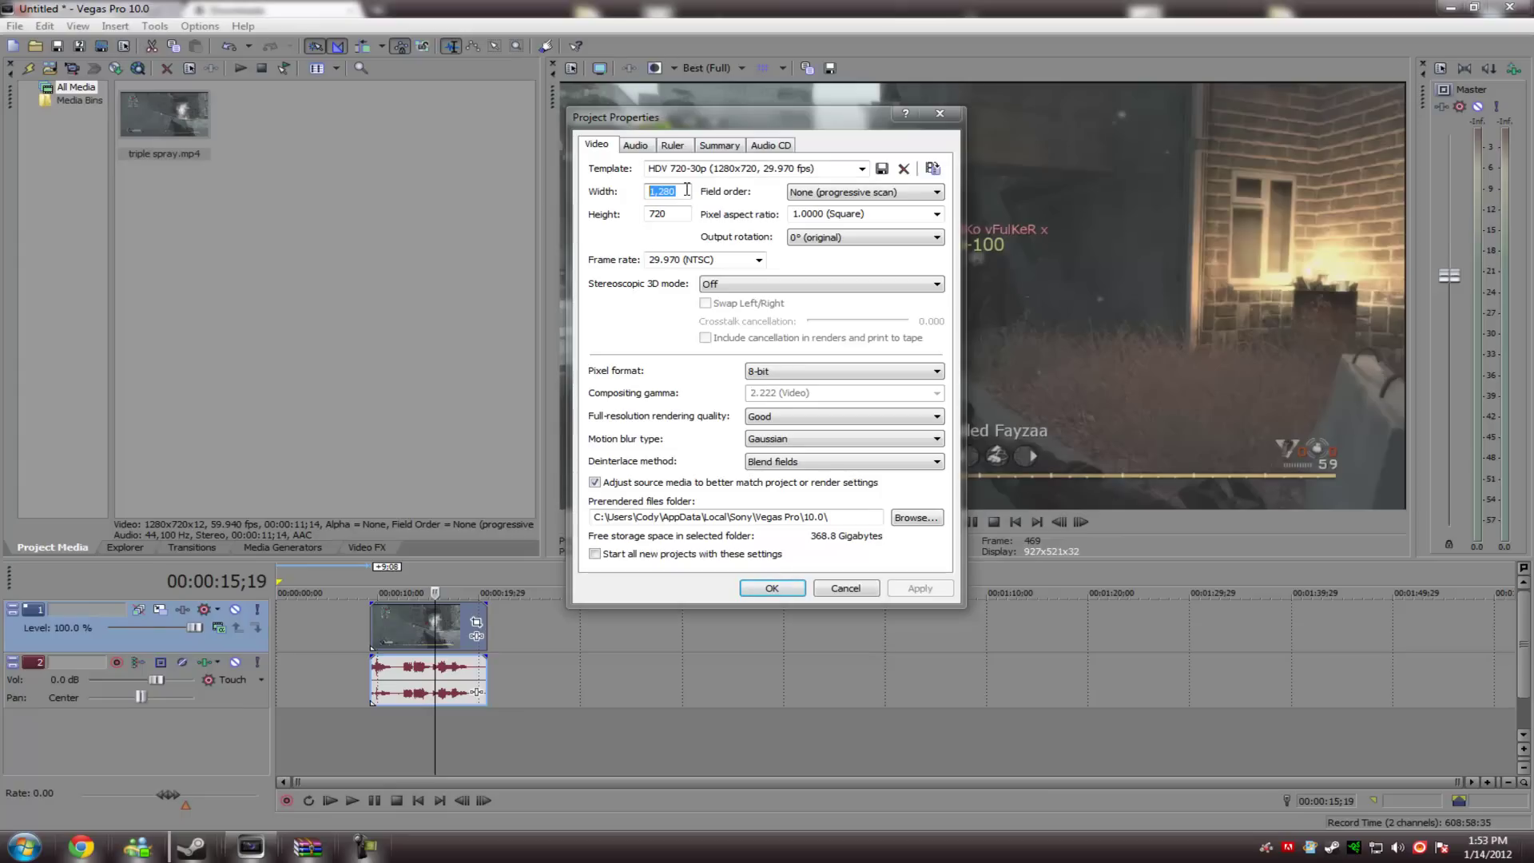
key(Tab)
key(shift+Tab)
text(1920)
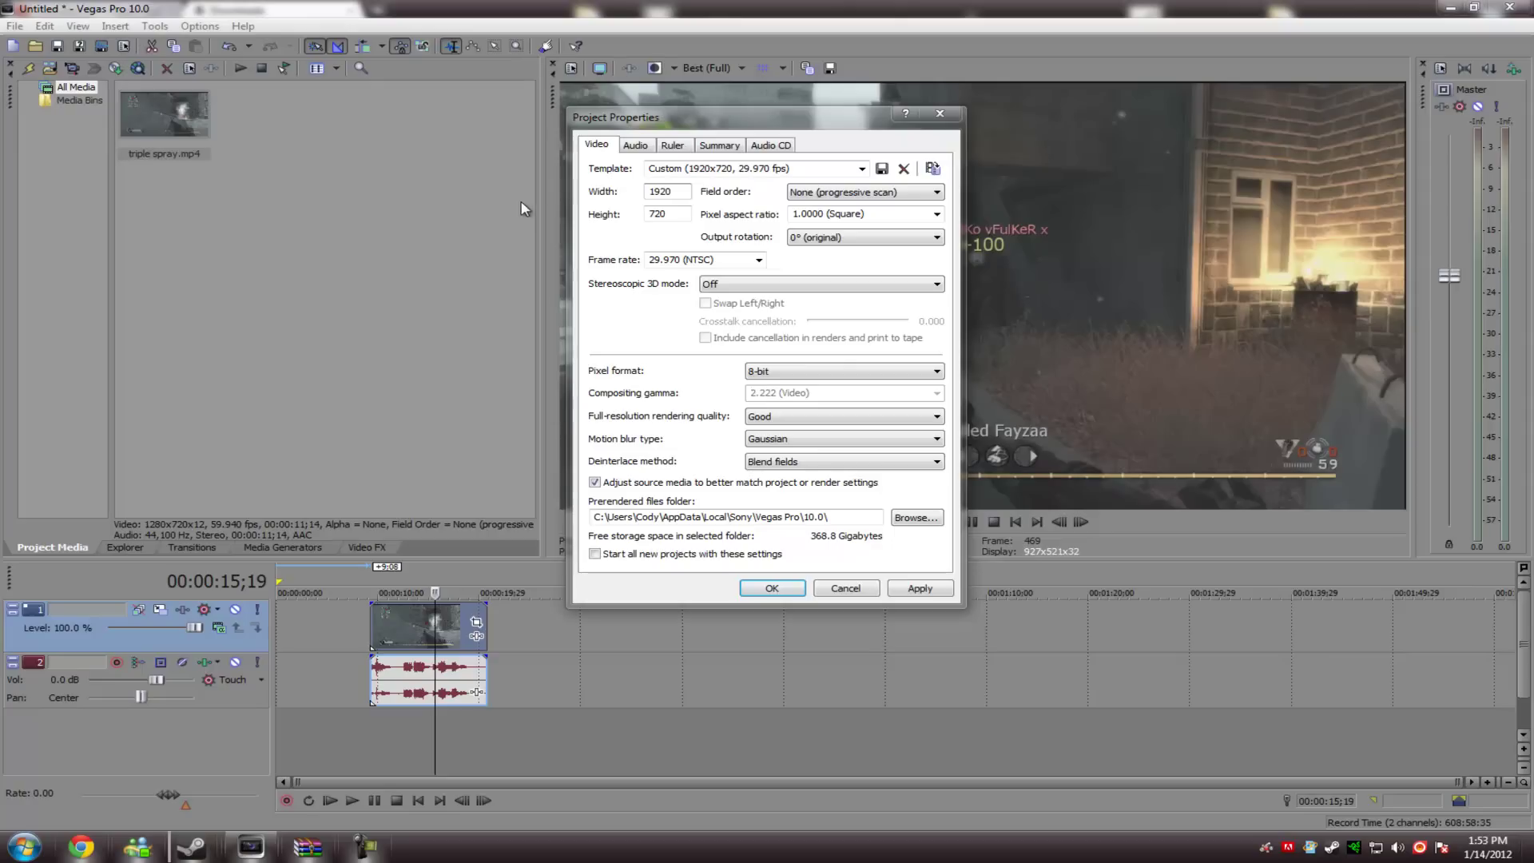
key(Tab)
text(1,08)
text(0)
Change the project video size to 1,280 × 720 (HDV 720-30p, 29.970 fps)
key(shift+Tab)
text(1,280)
click(672, 212)
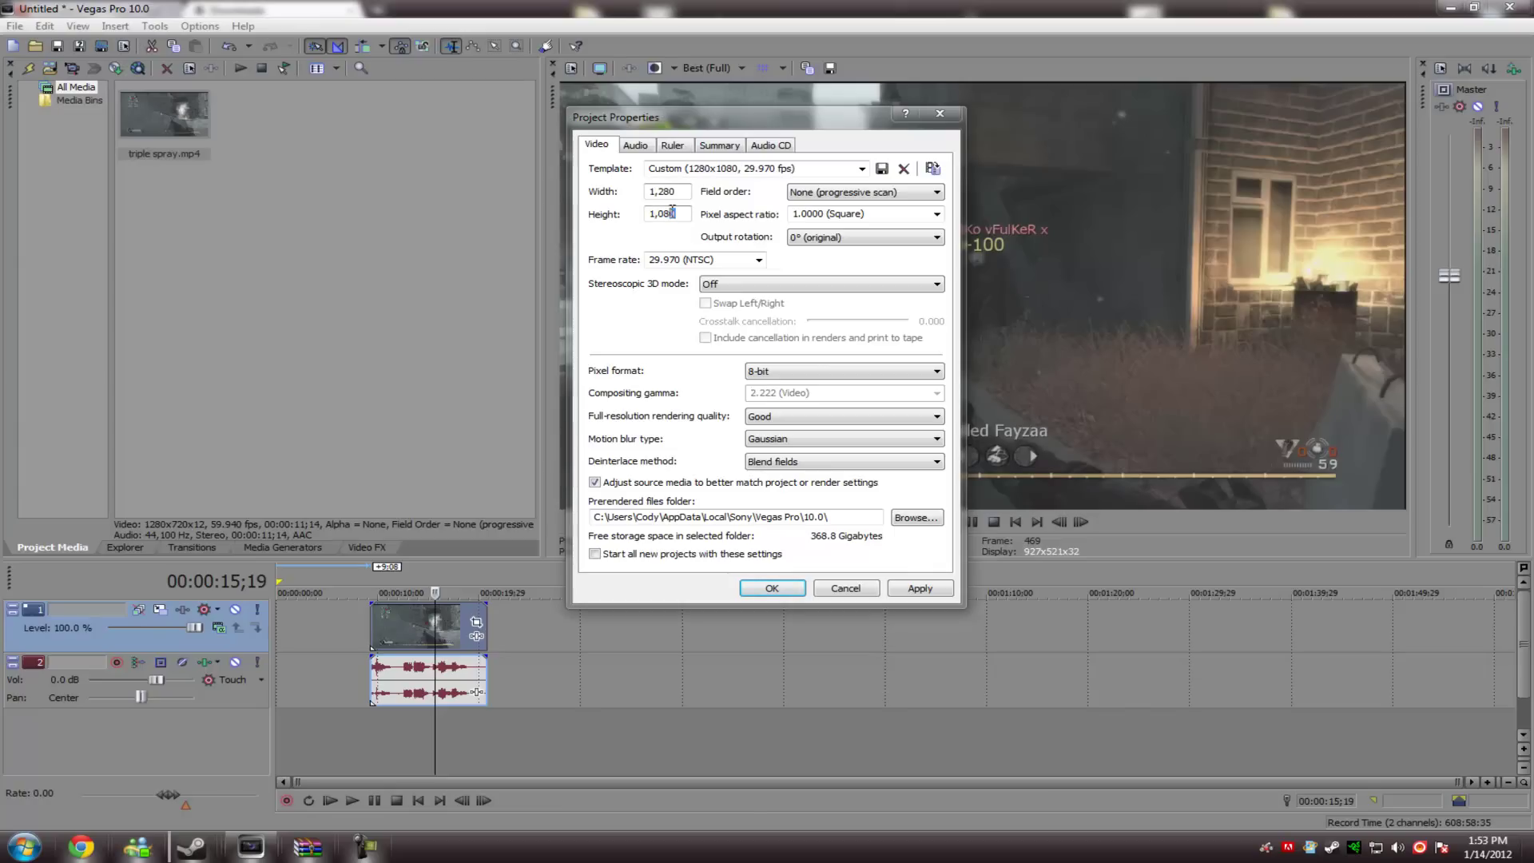
double_click(672, 212)
text(720)
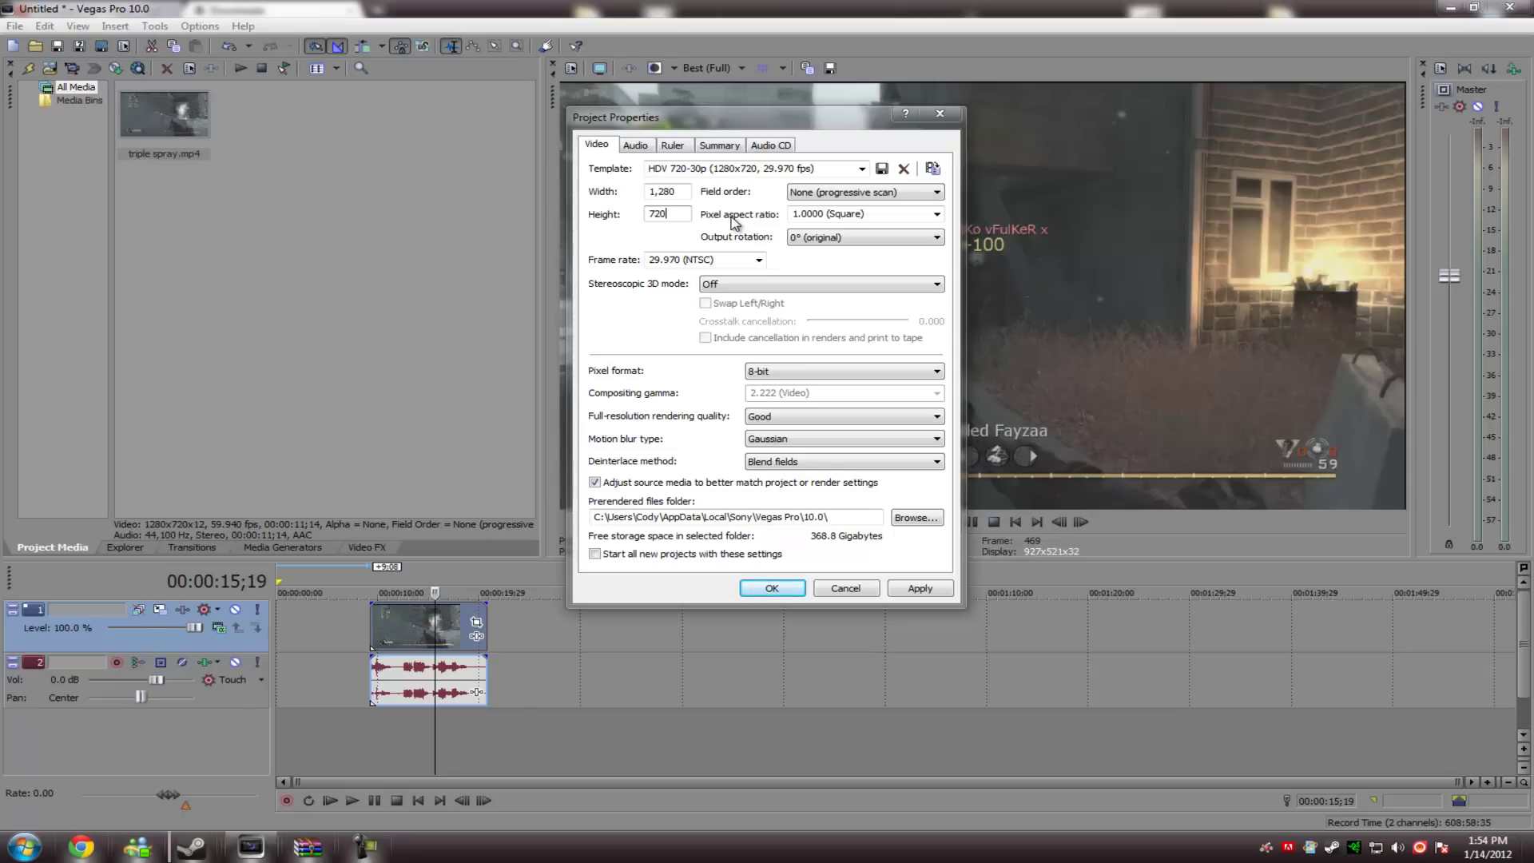
click(758, 261)
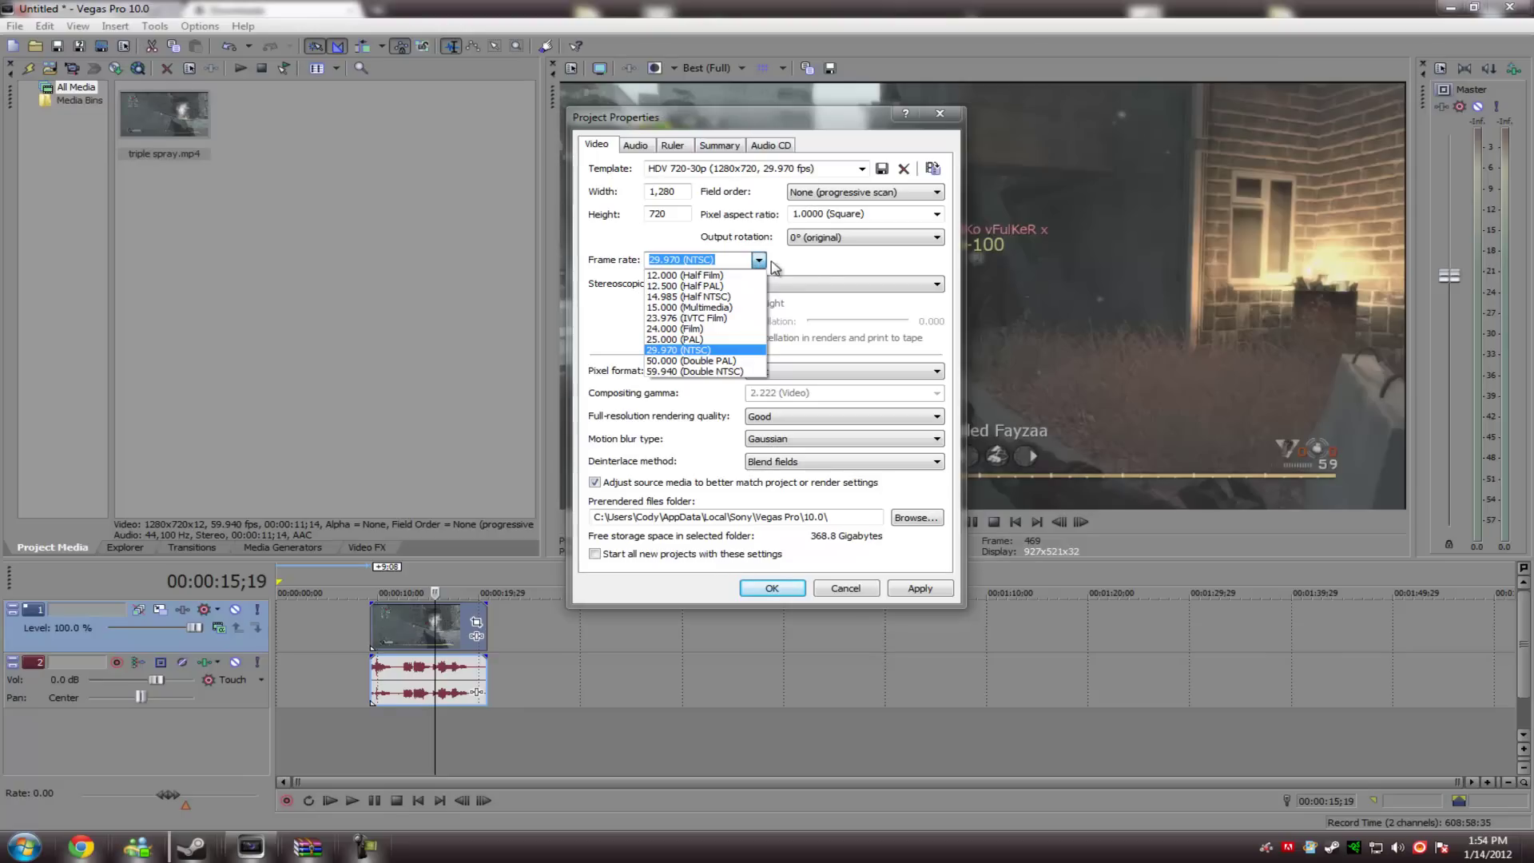
click(829, 266)
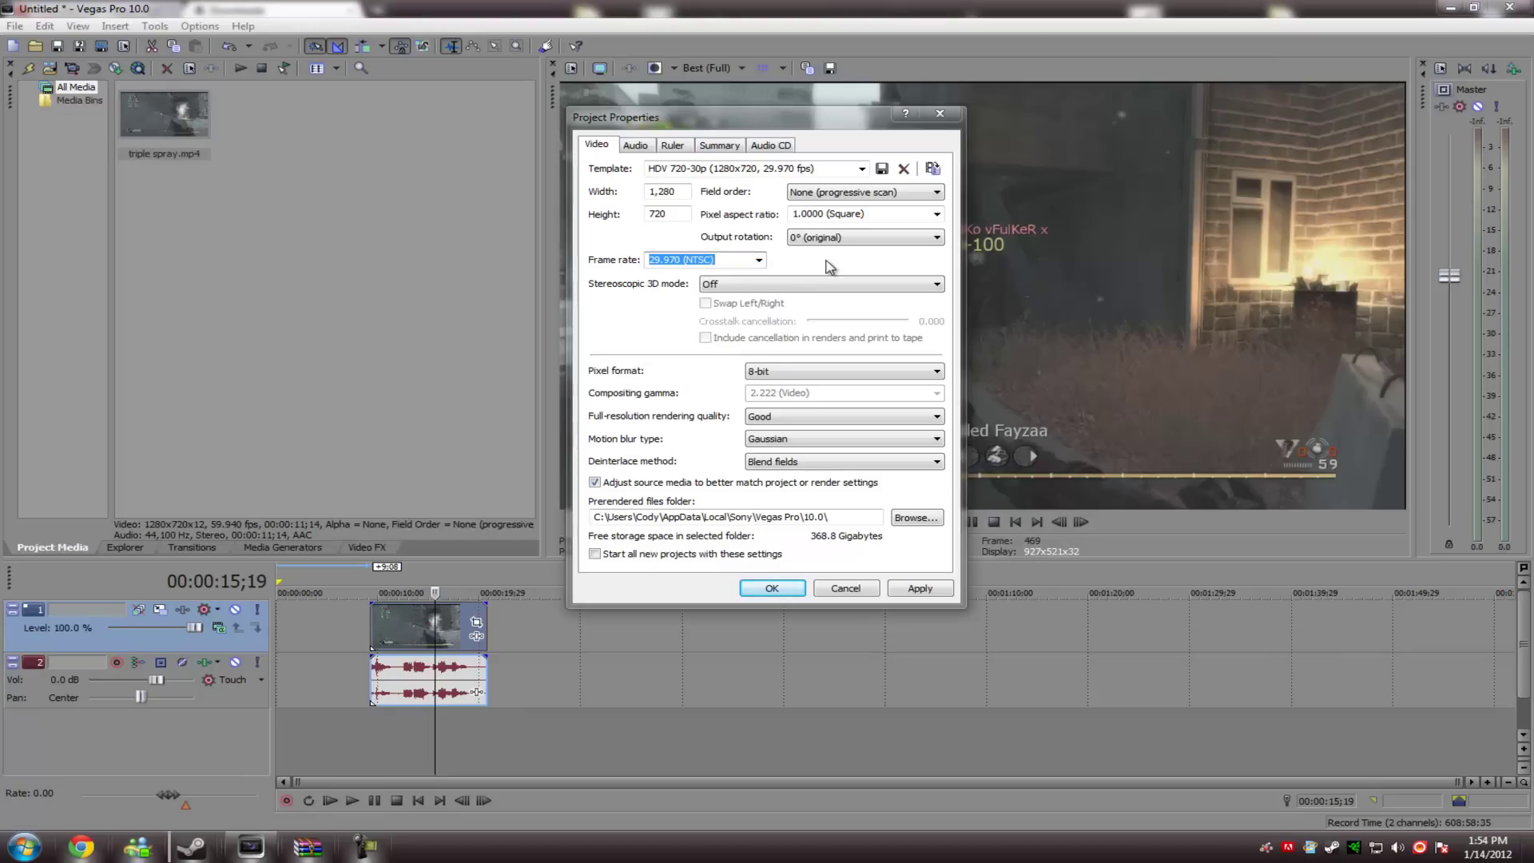
click(798, 372)
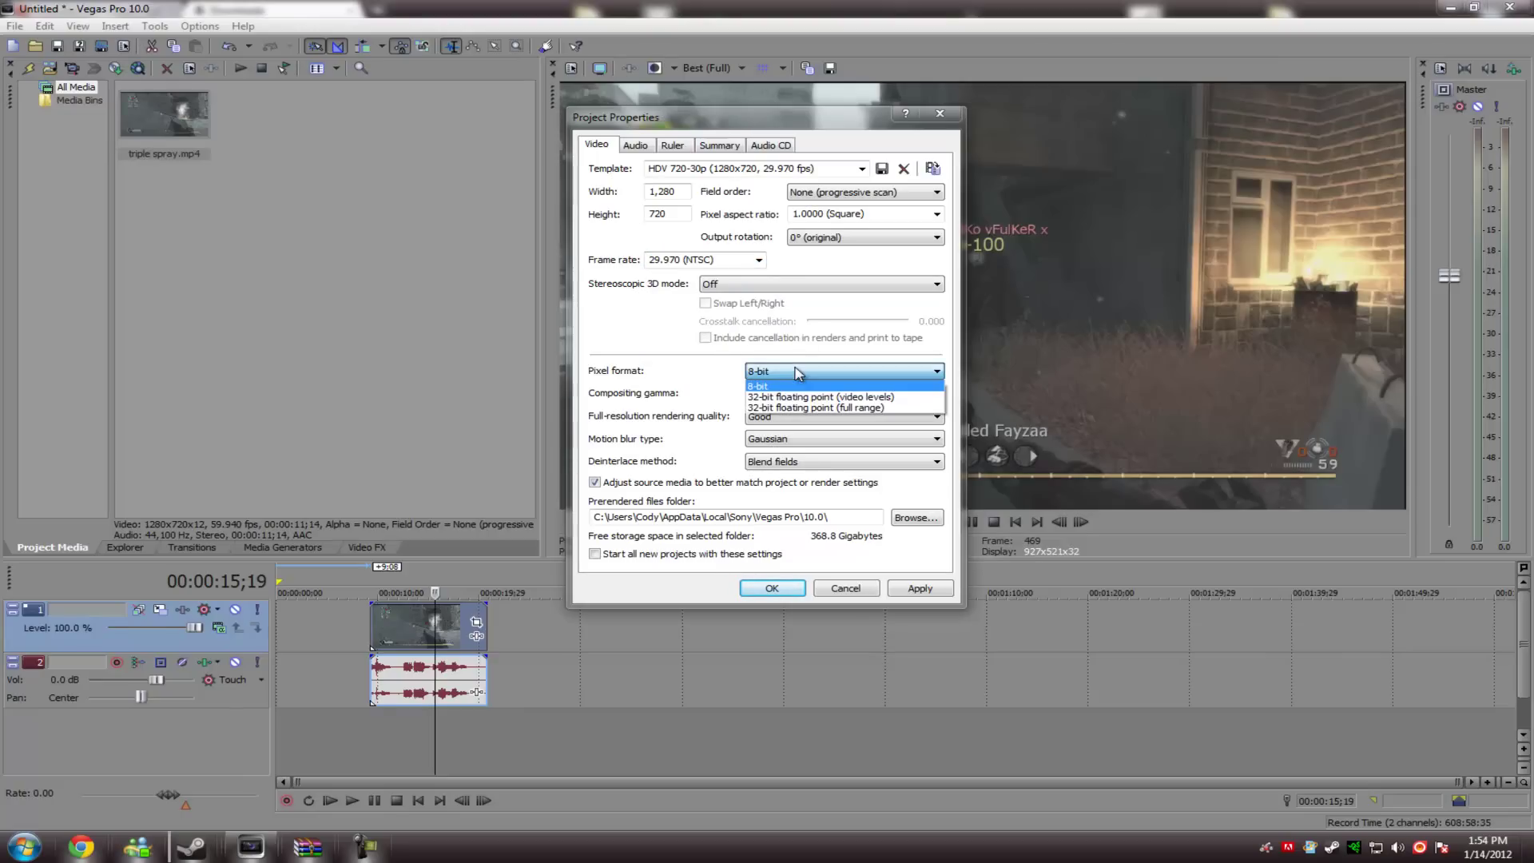
click(728, 367)
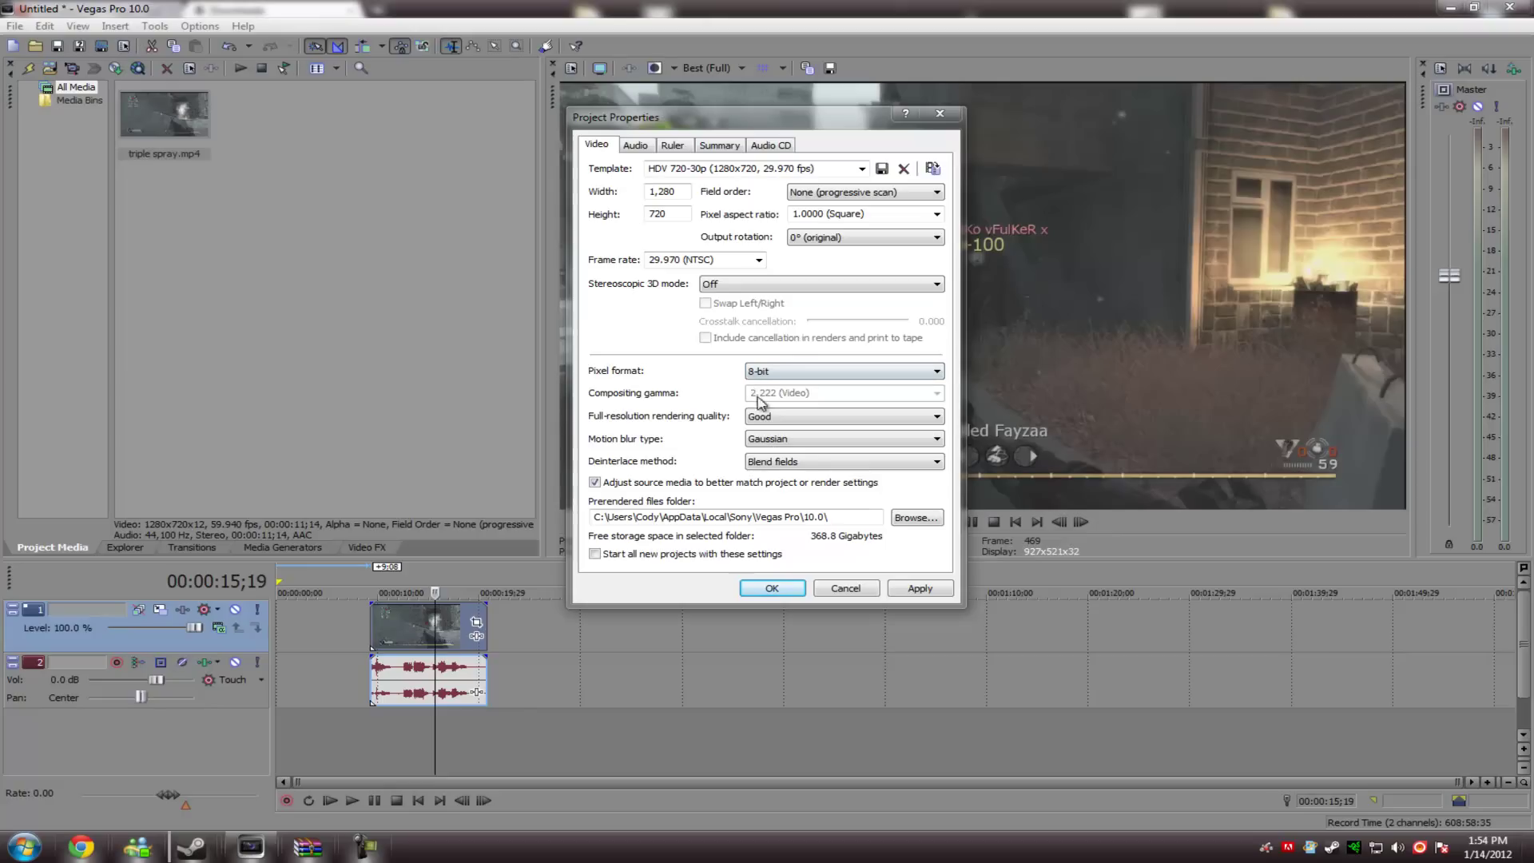
click(770, 419)
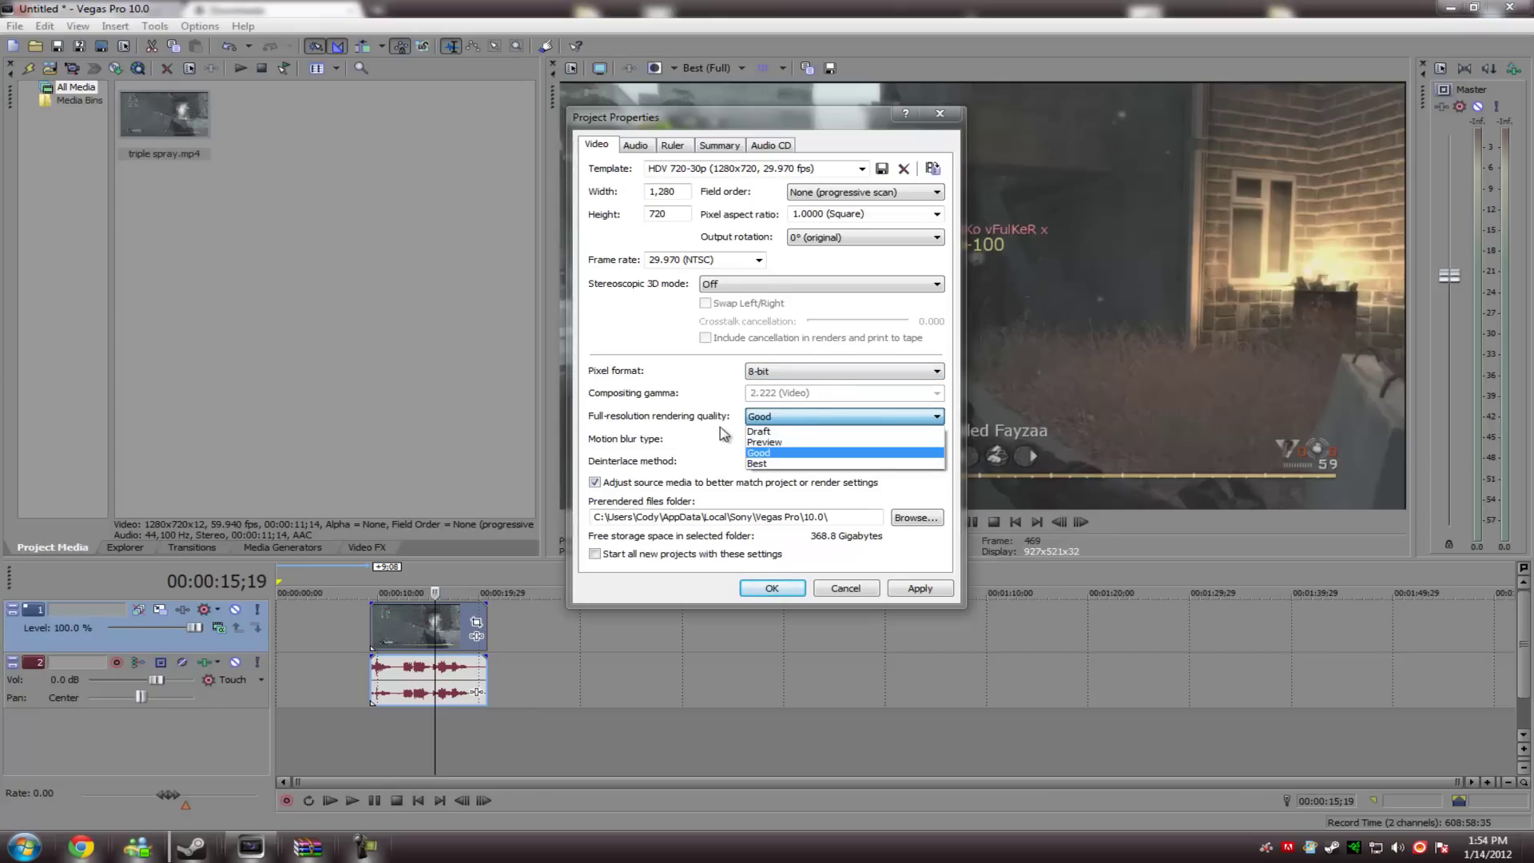
click(724, 431)
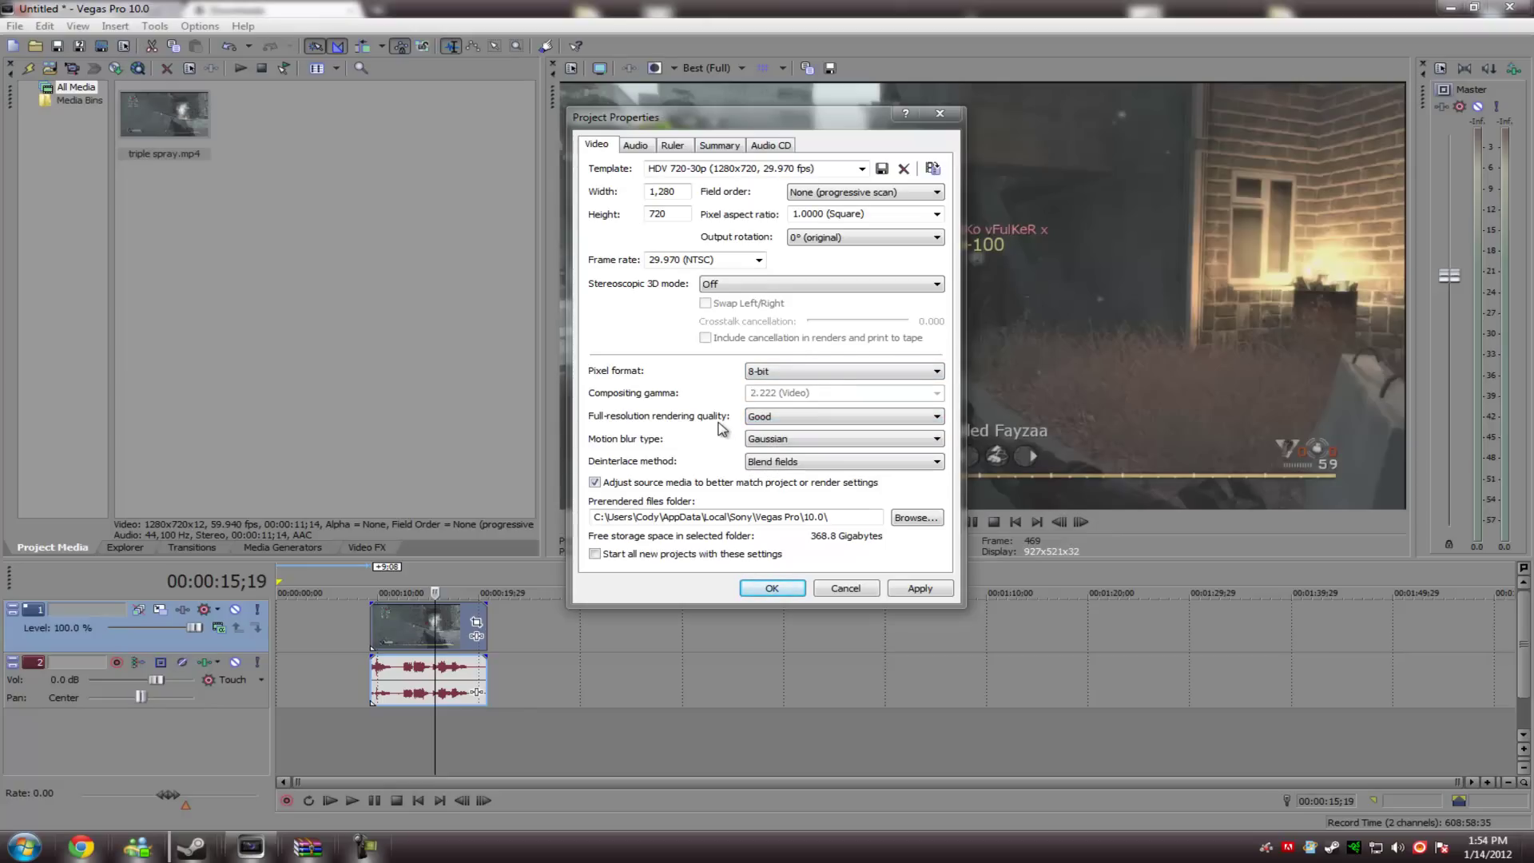
click(785, 441)
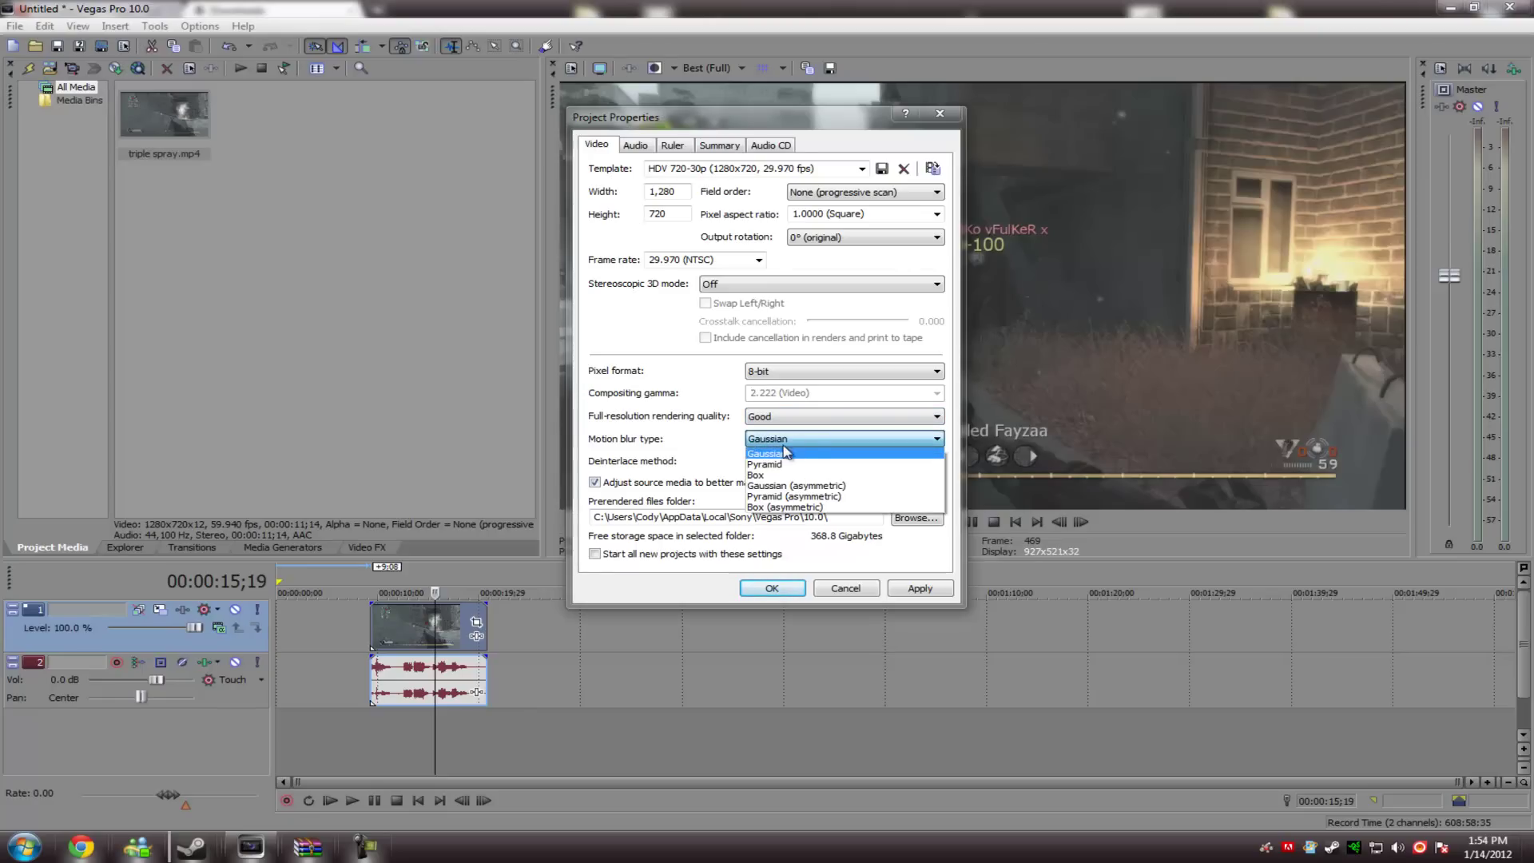
click(721, 450)
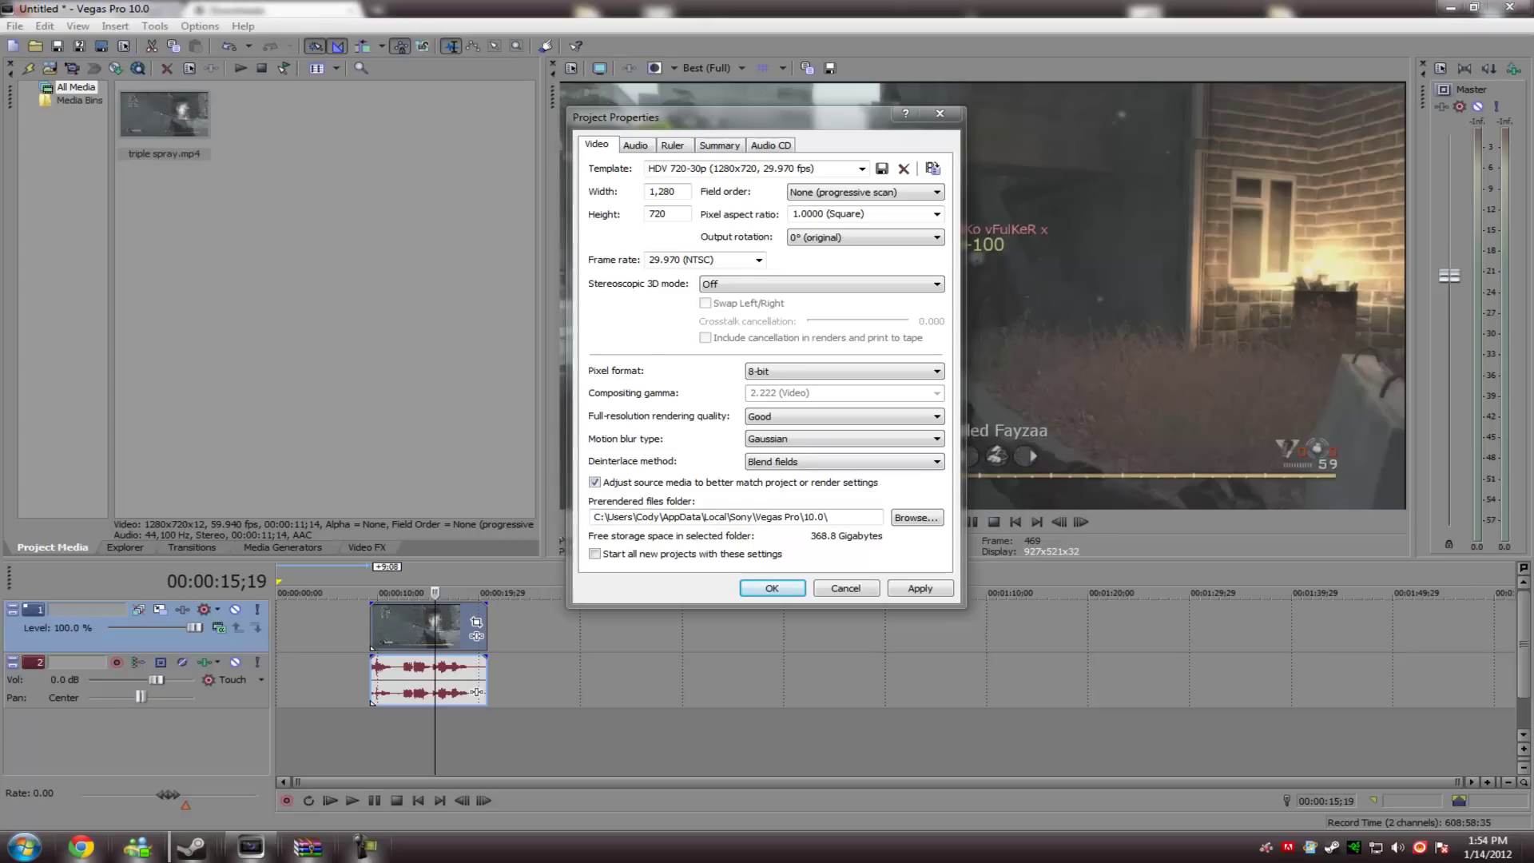
click(792, 463)
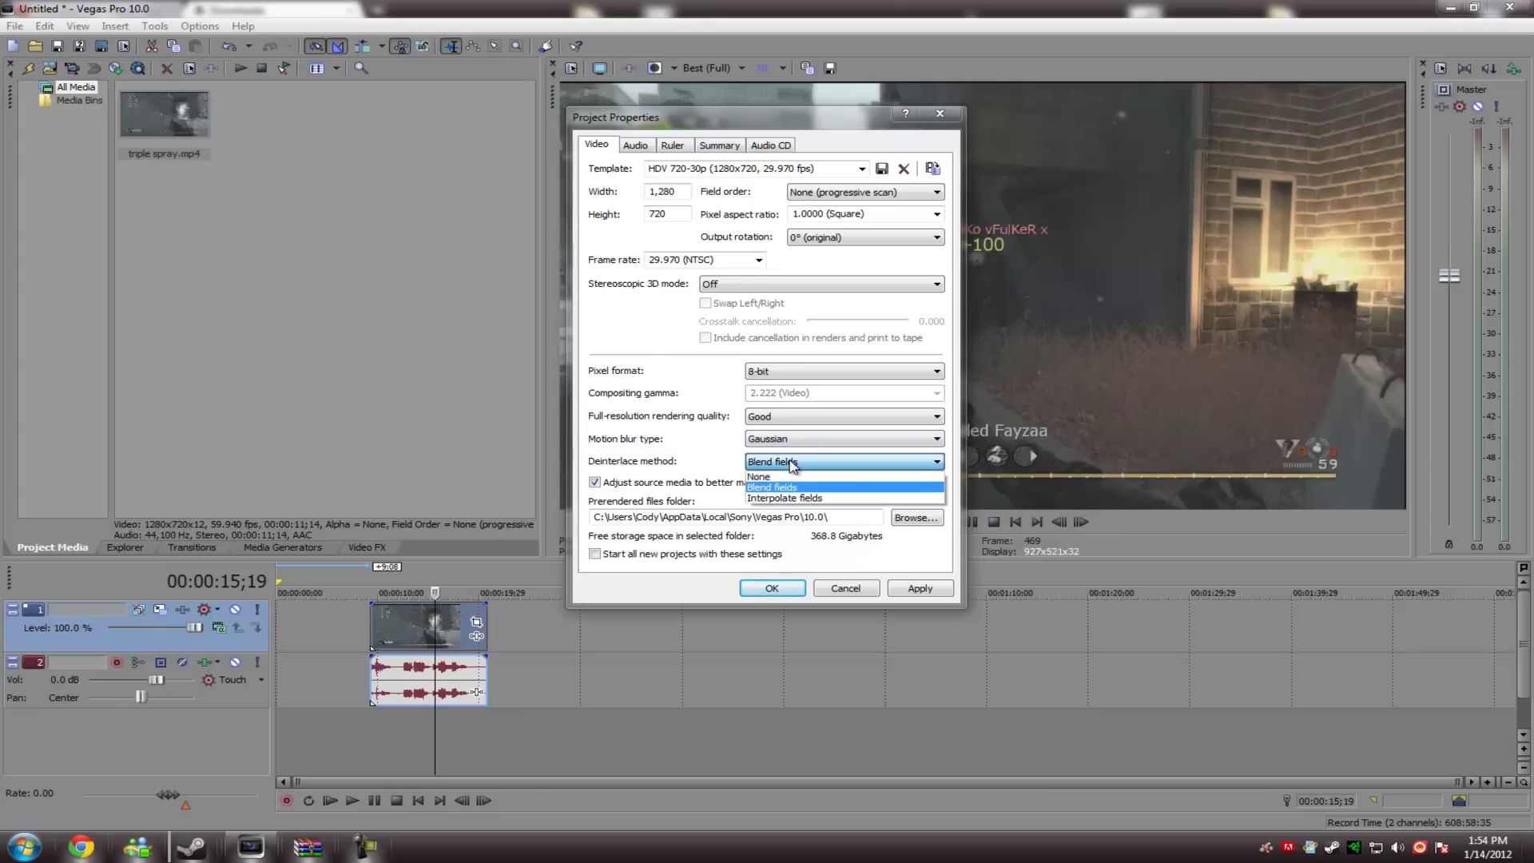
click(640, 468)
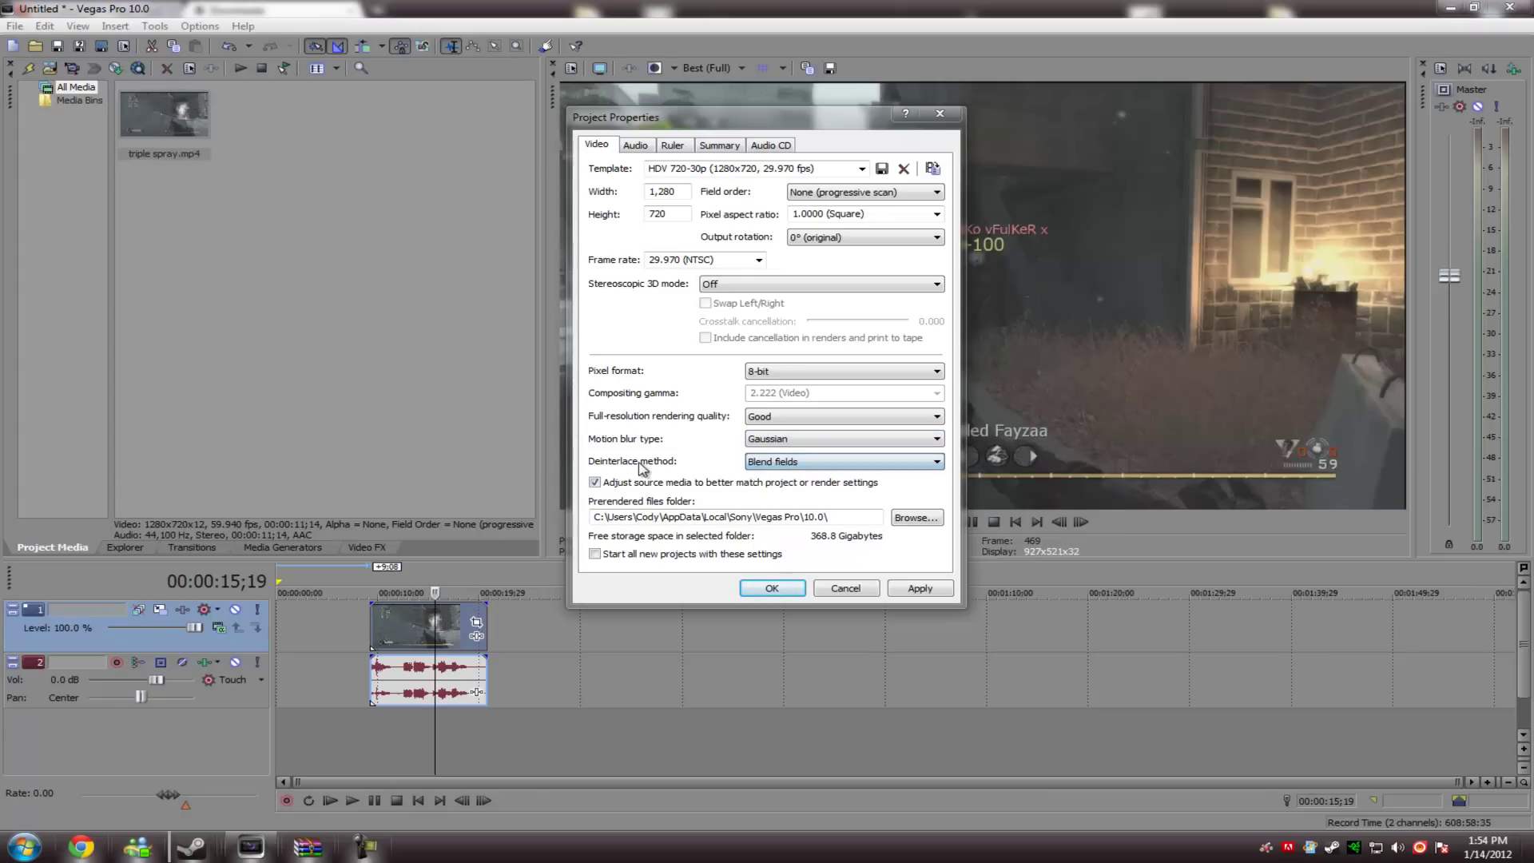
Keep the HDV 720-30p template, progressive field order and square pixels, then apply and close
click(862, 169)
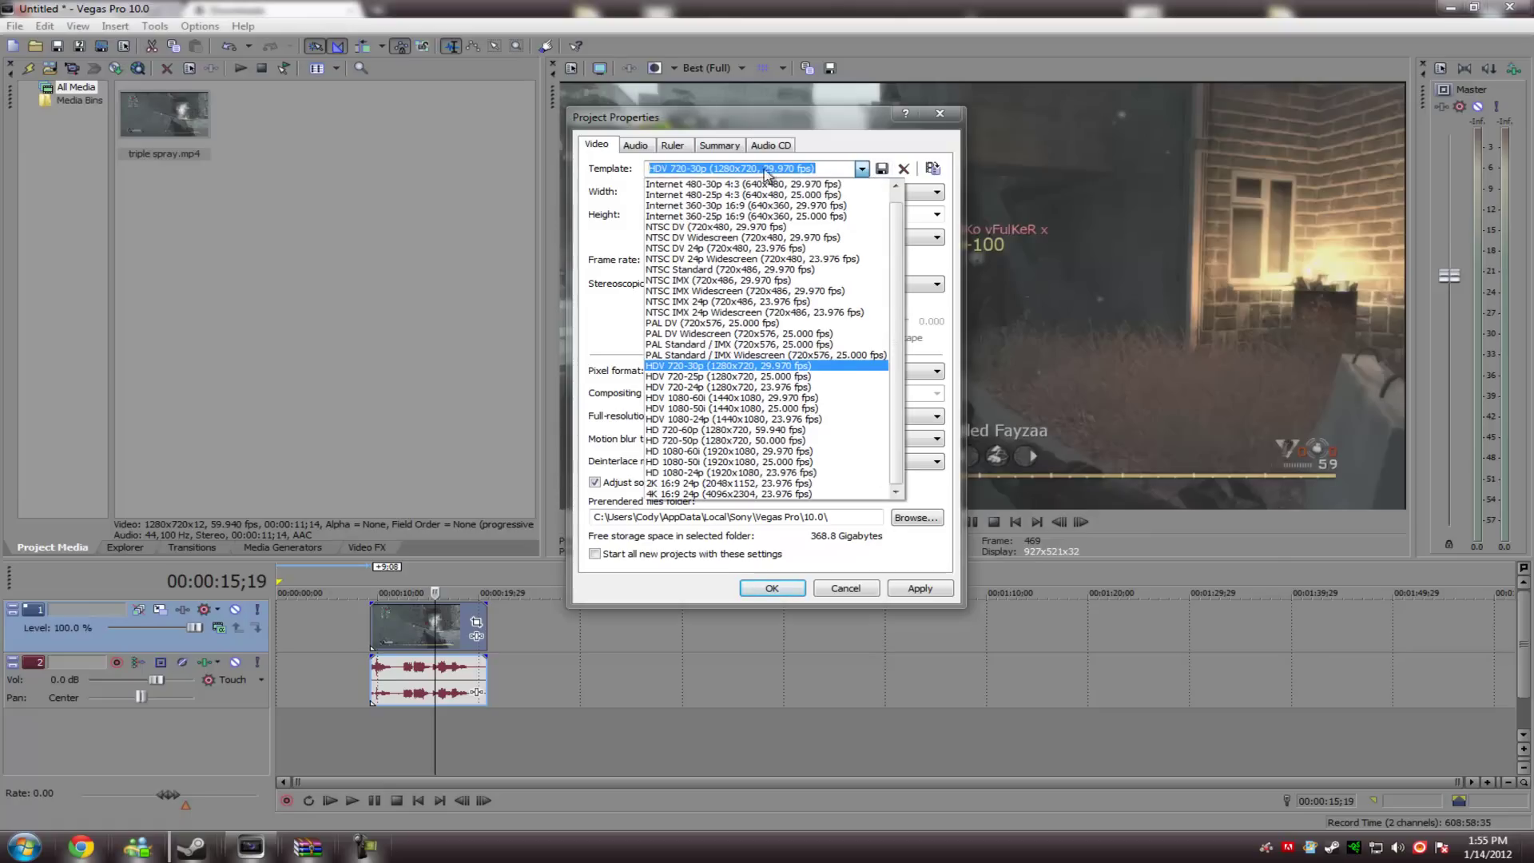
key(Escape)
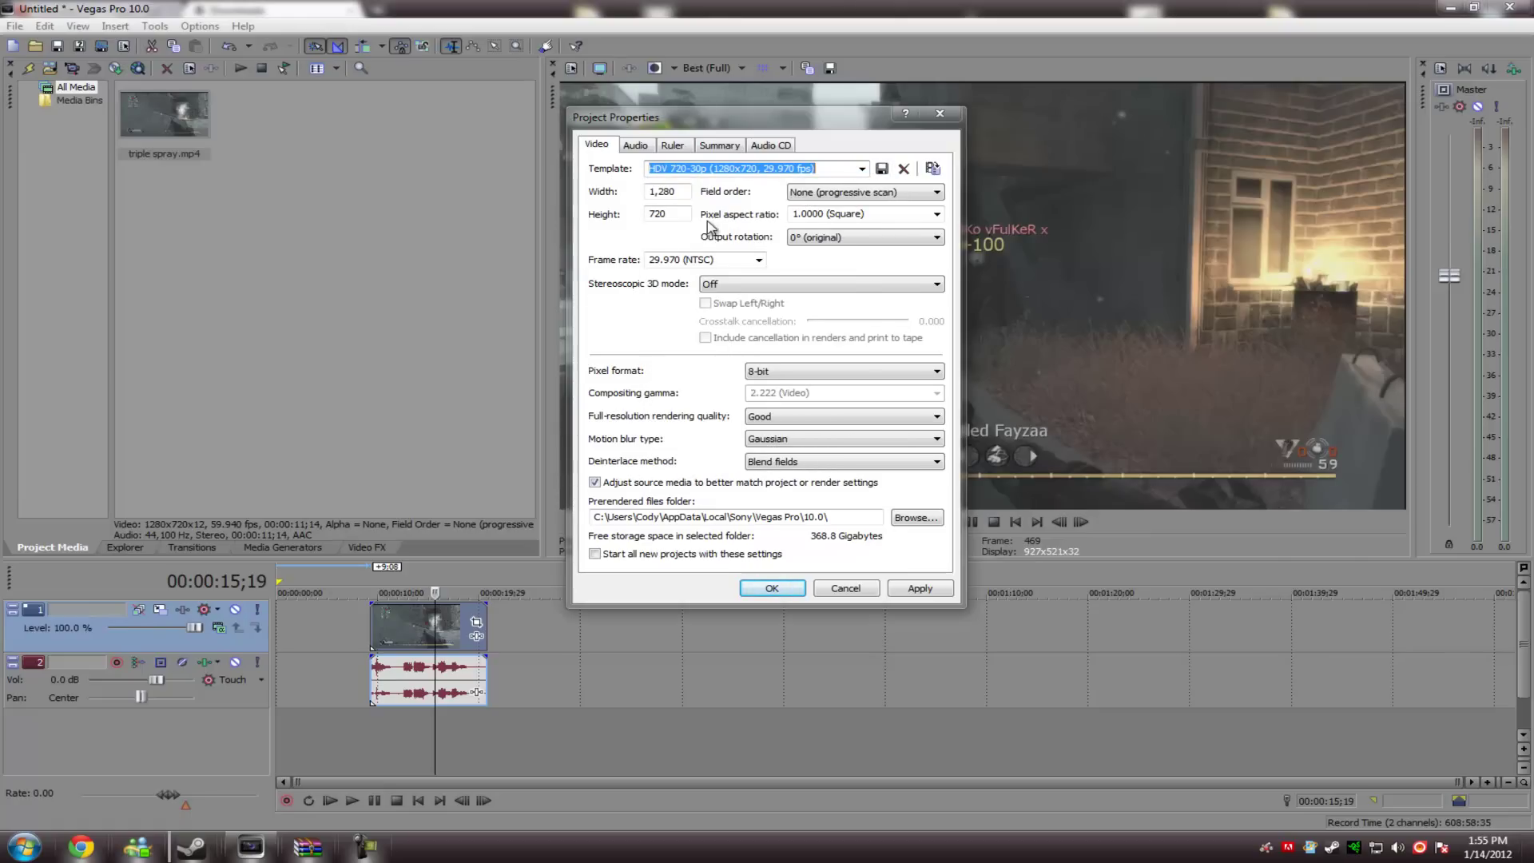
click(868, 194)
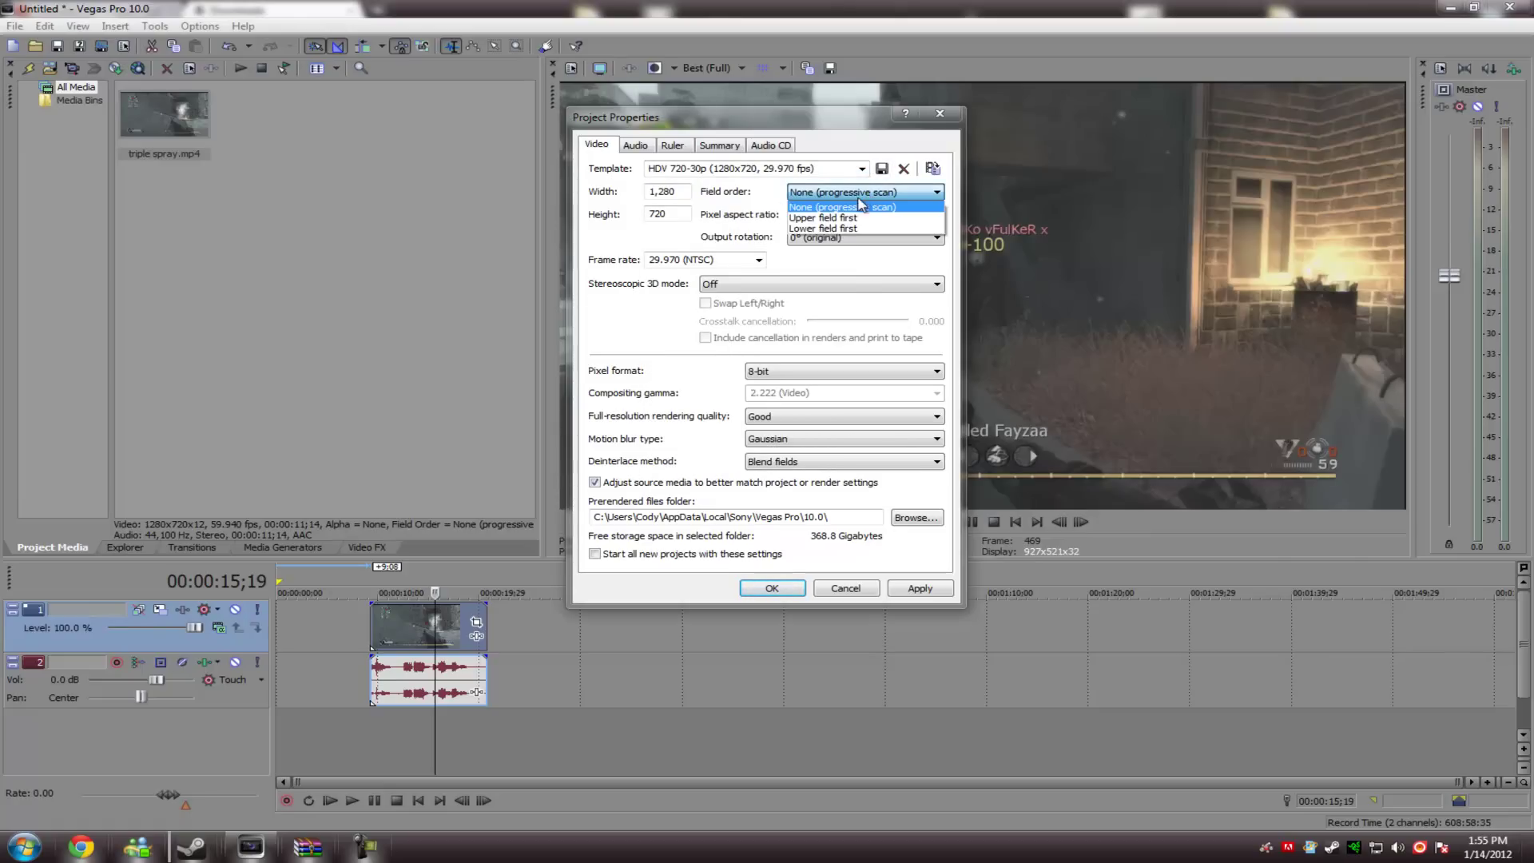
click(852, 208)
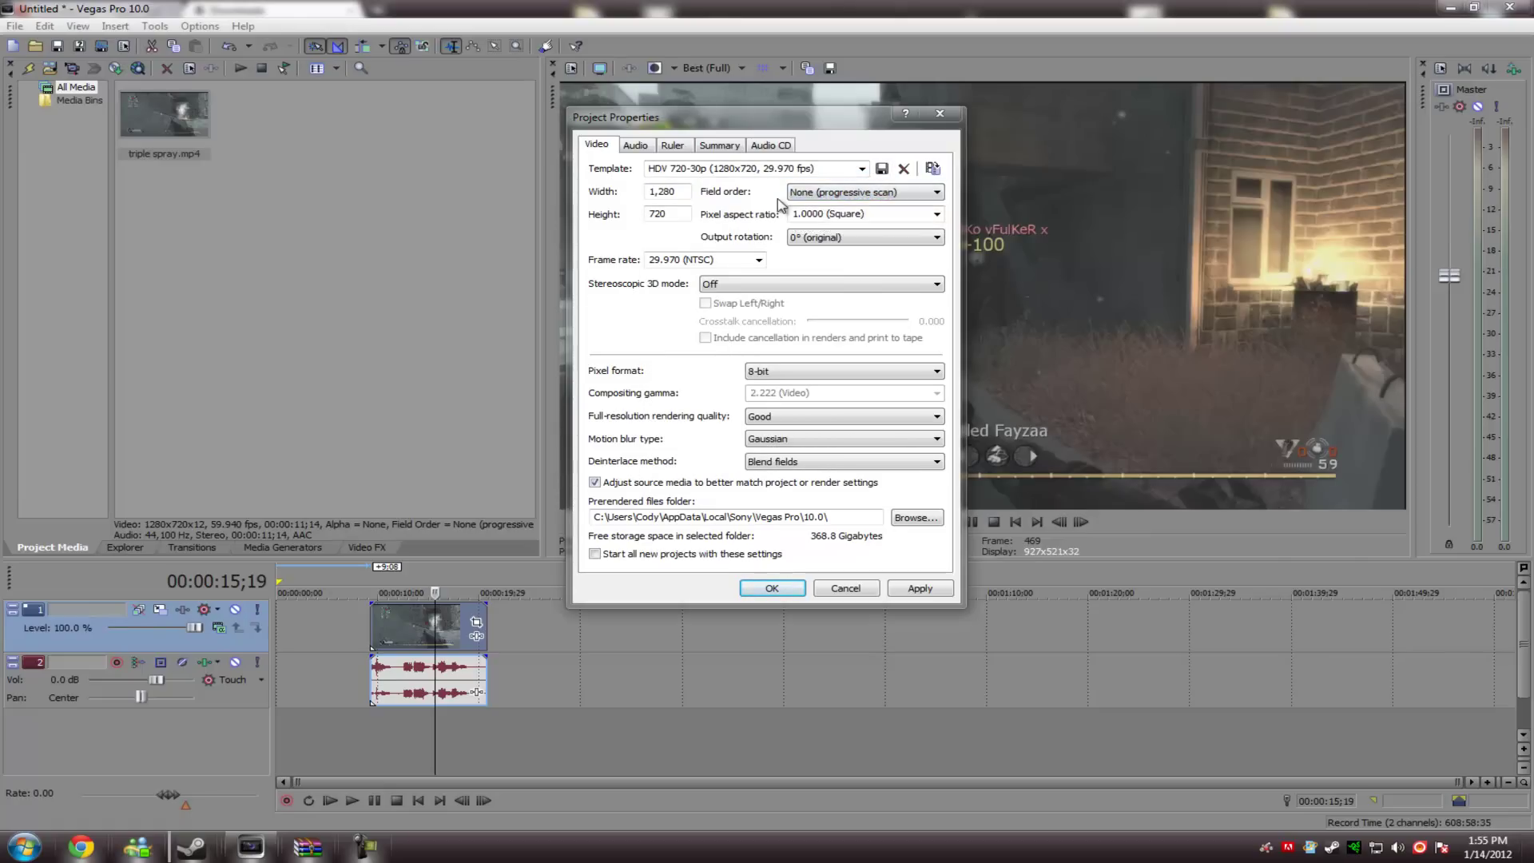
click(936, 214)
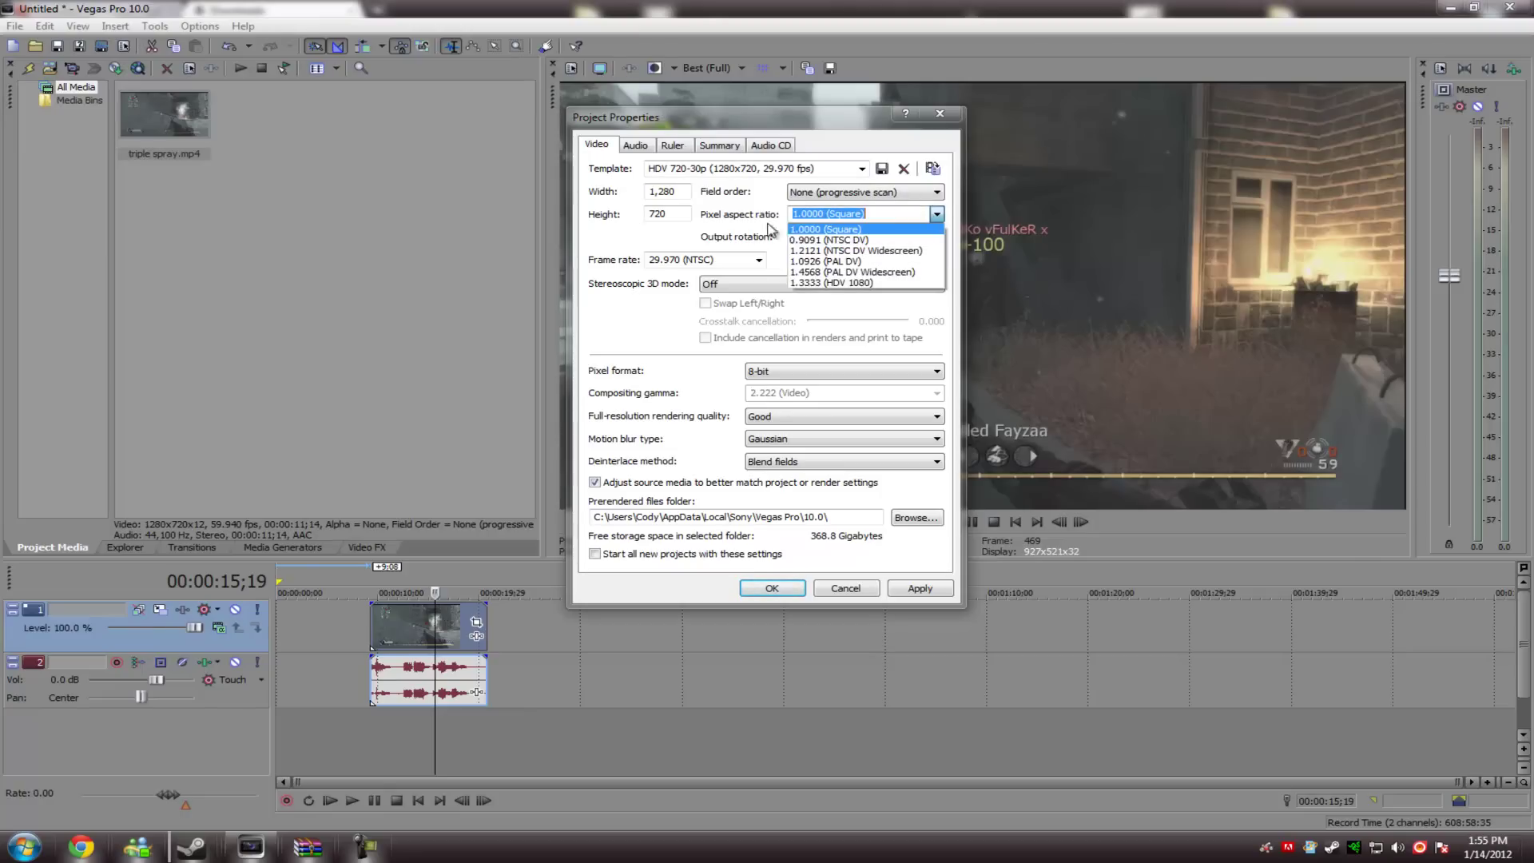
click(735, 212)
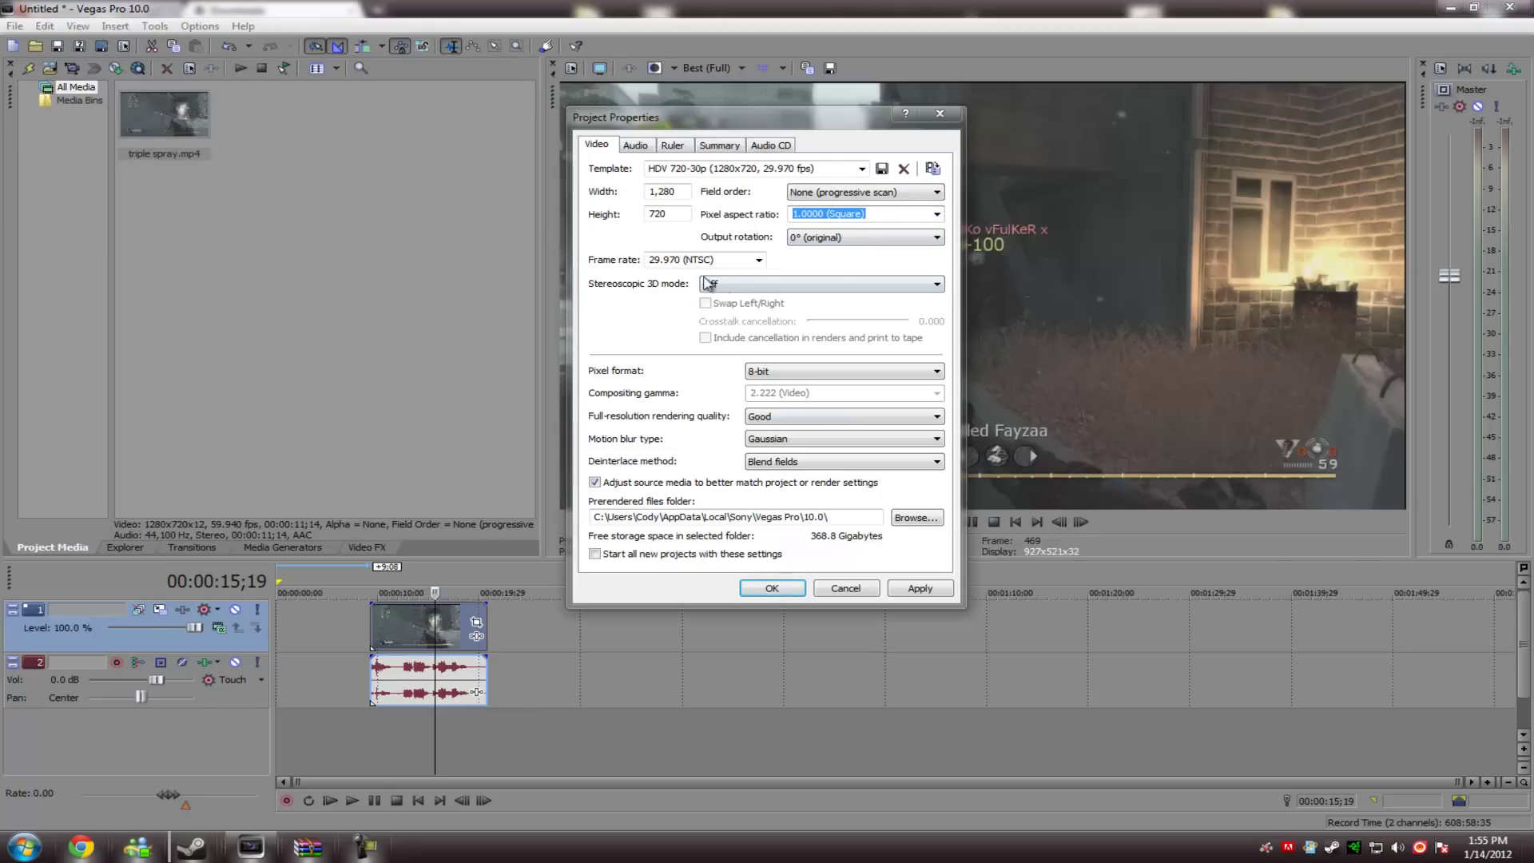
click(920, 588)
click(772, 588)
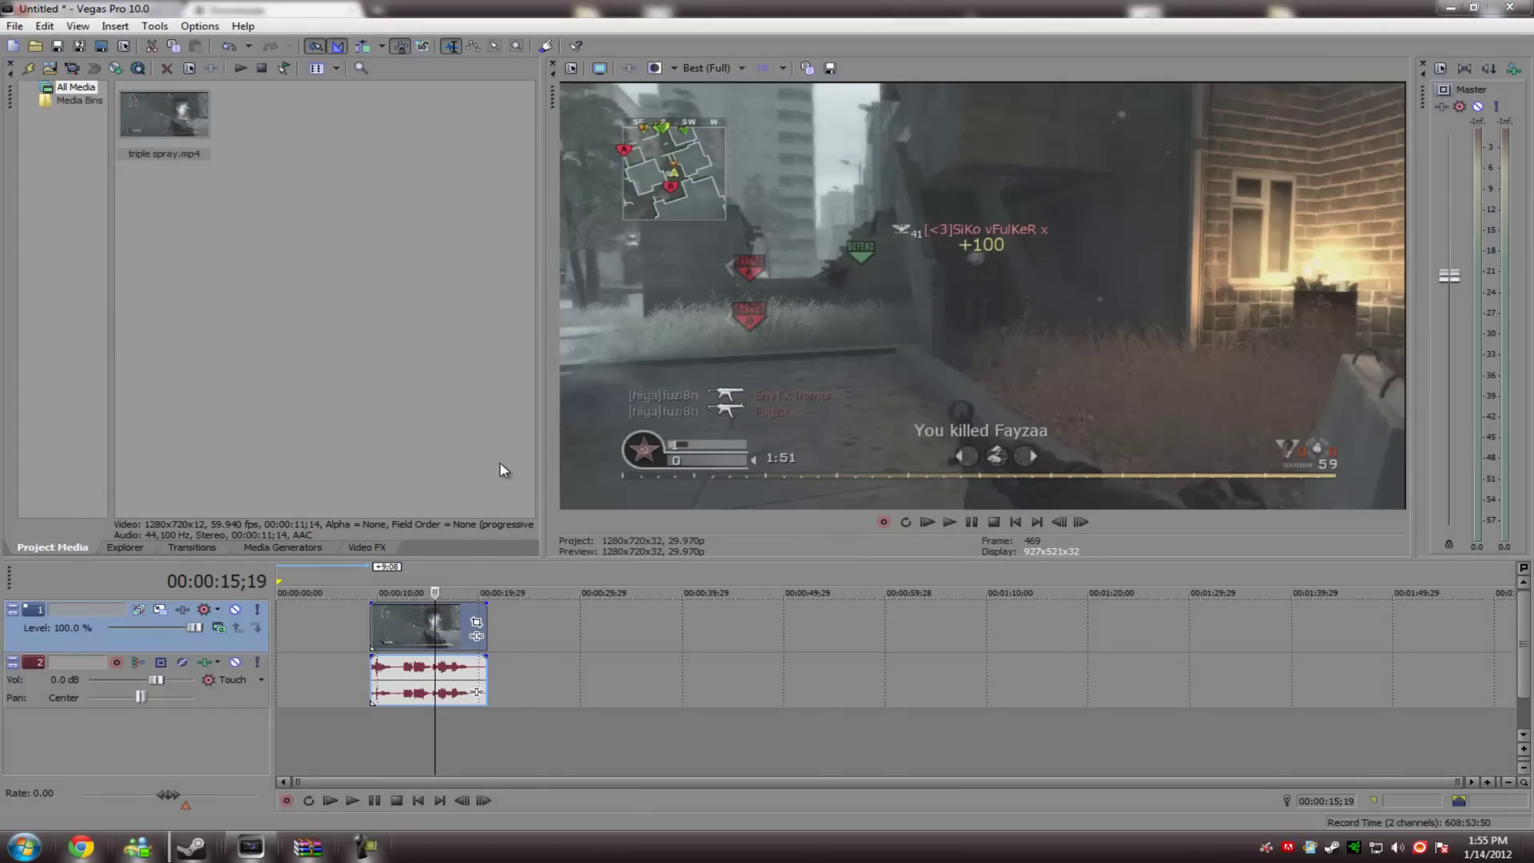
Mark the clip's span as the loop region and open Render As for Windows Media Video
drag(487, 716, 374, 713)
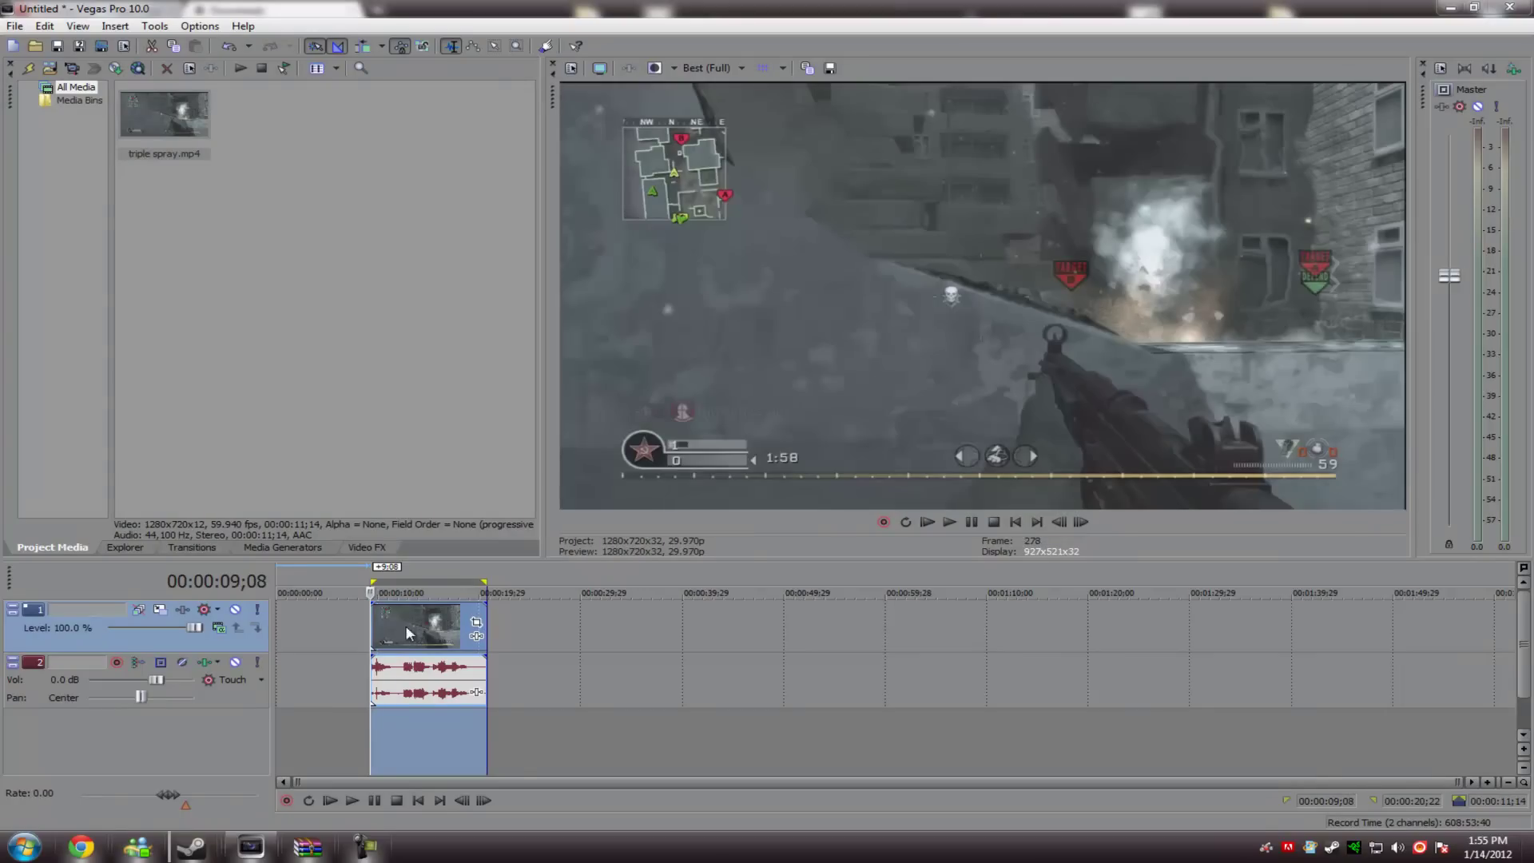
click(14, 26)
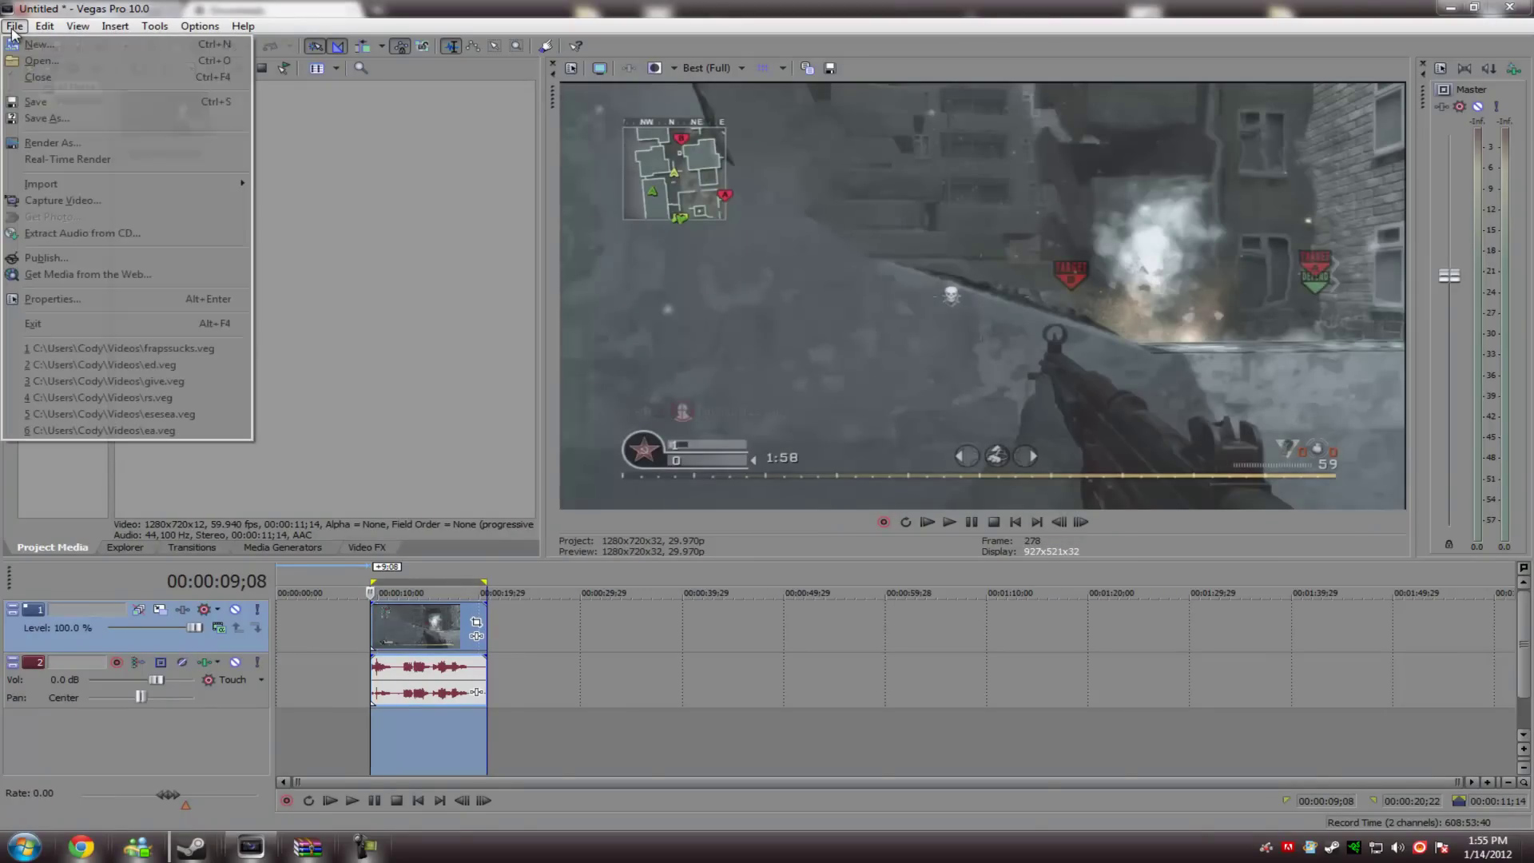
click(103, 142)
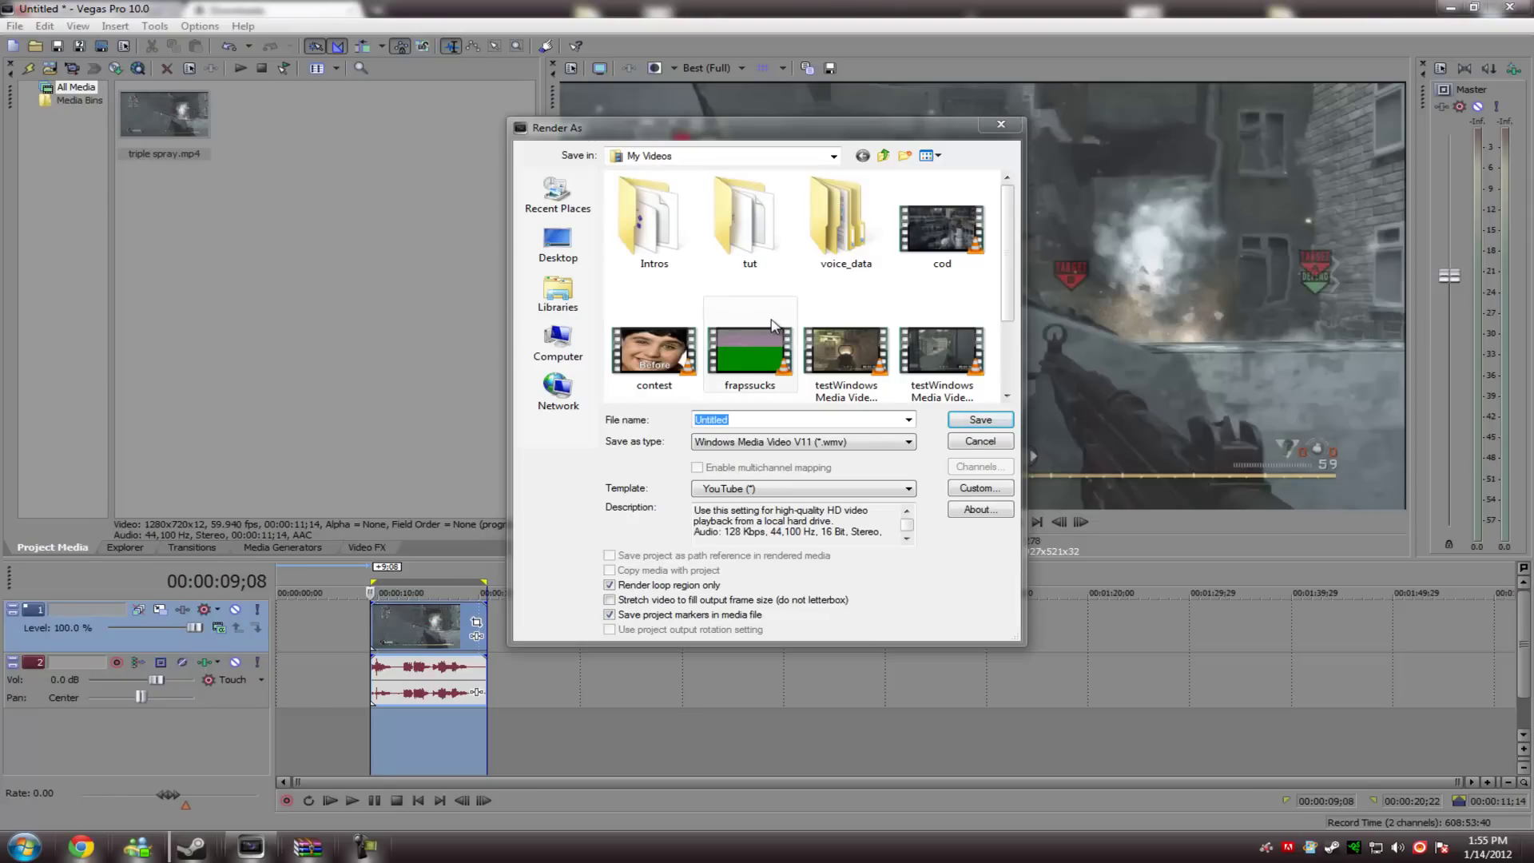
In the template's Custom Settings, change the video size from 1920×1080 to 1280×720
click(947, 488)
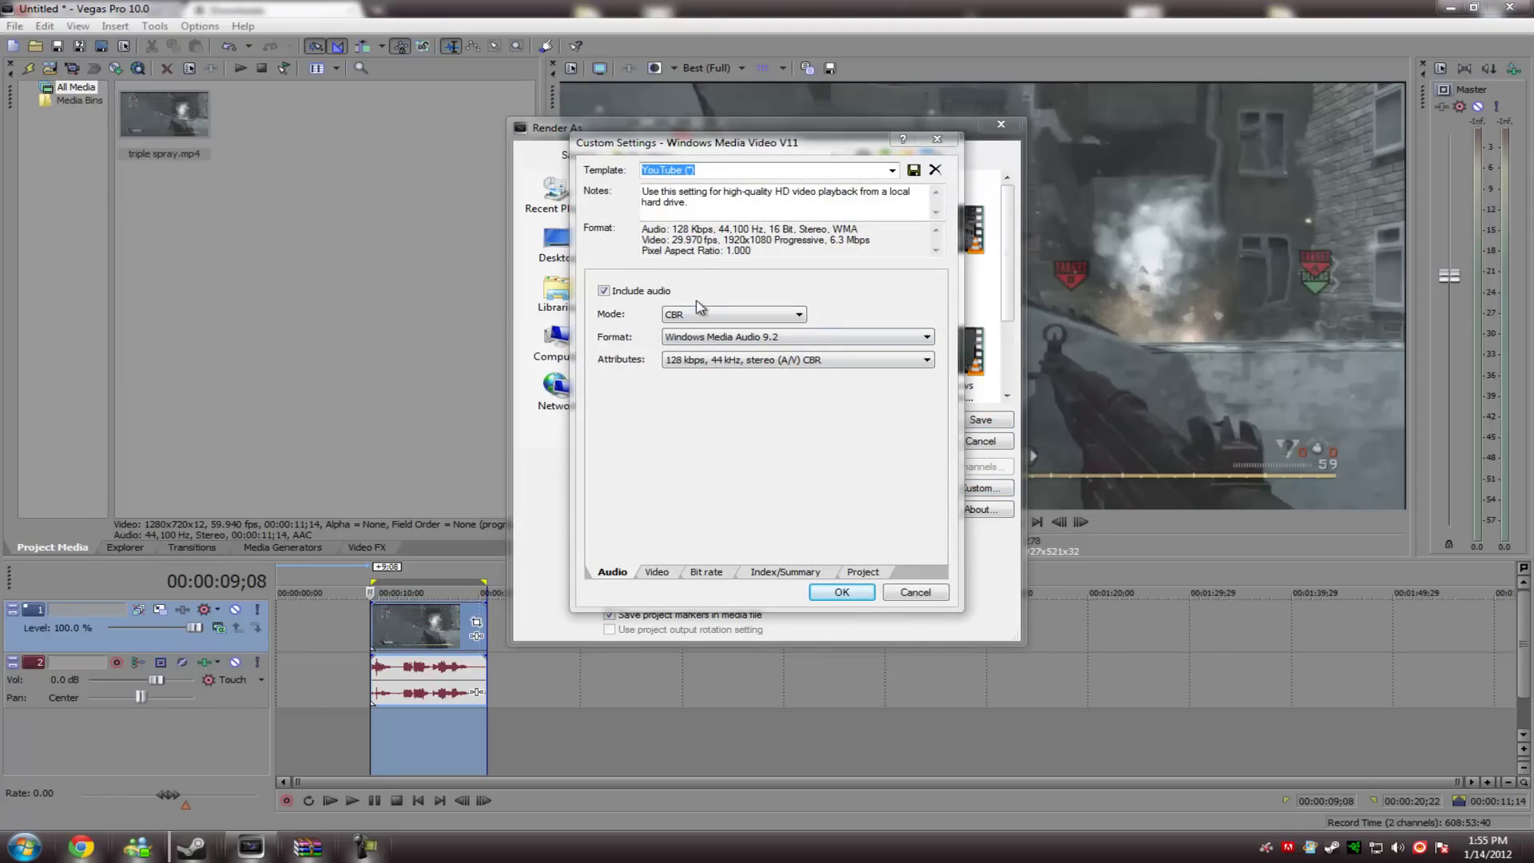
click(666, 571)
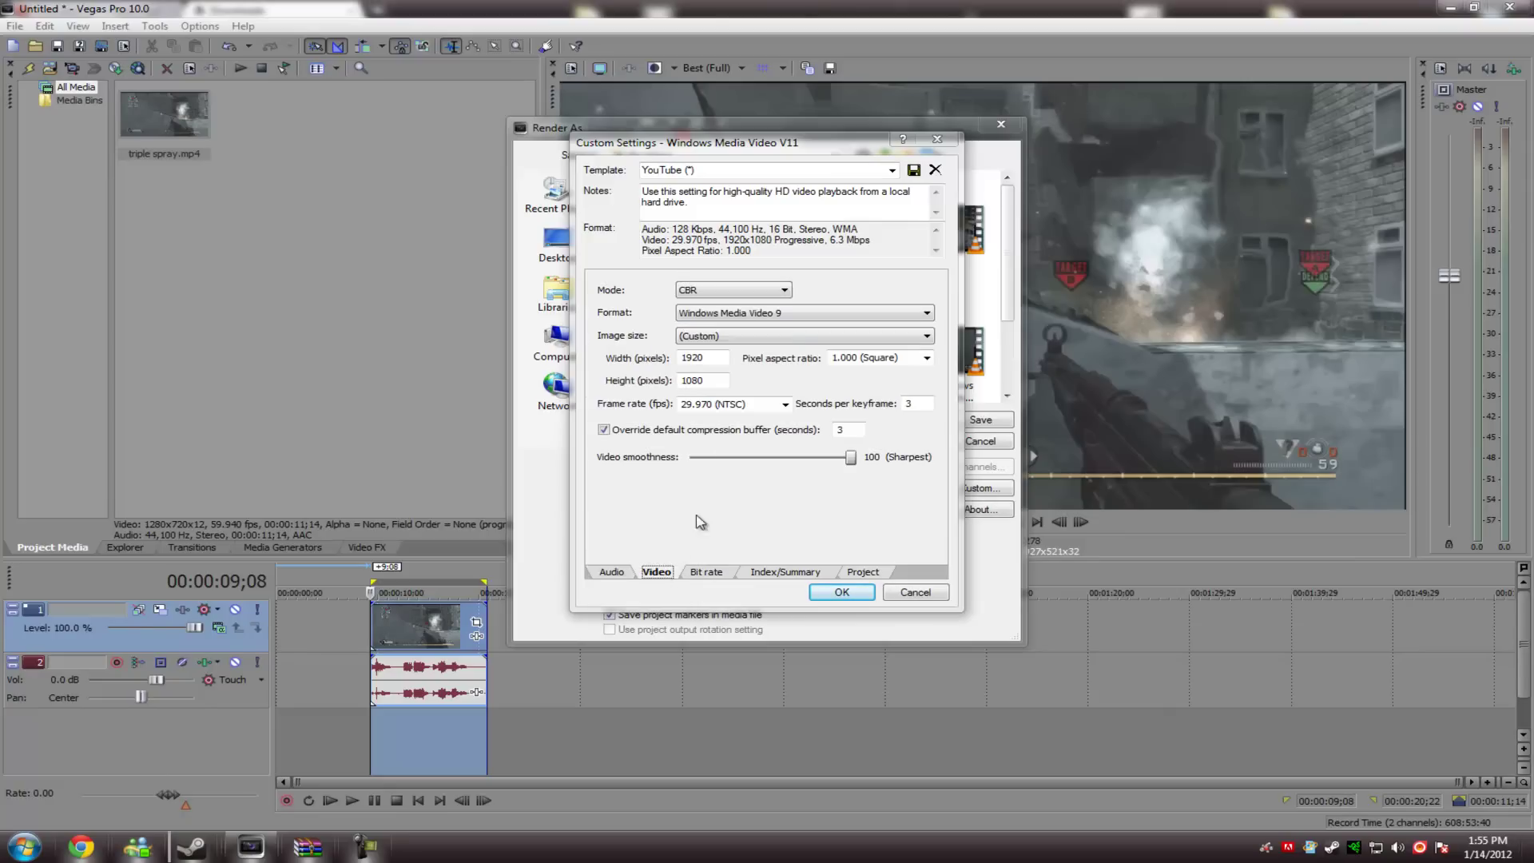
drag(711, 358, 668, 345)
text(12)
key(Tab)
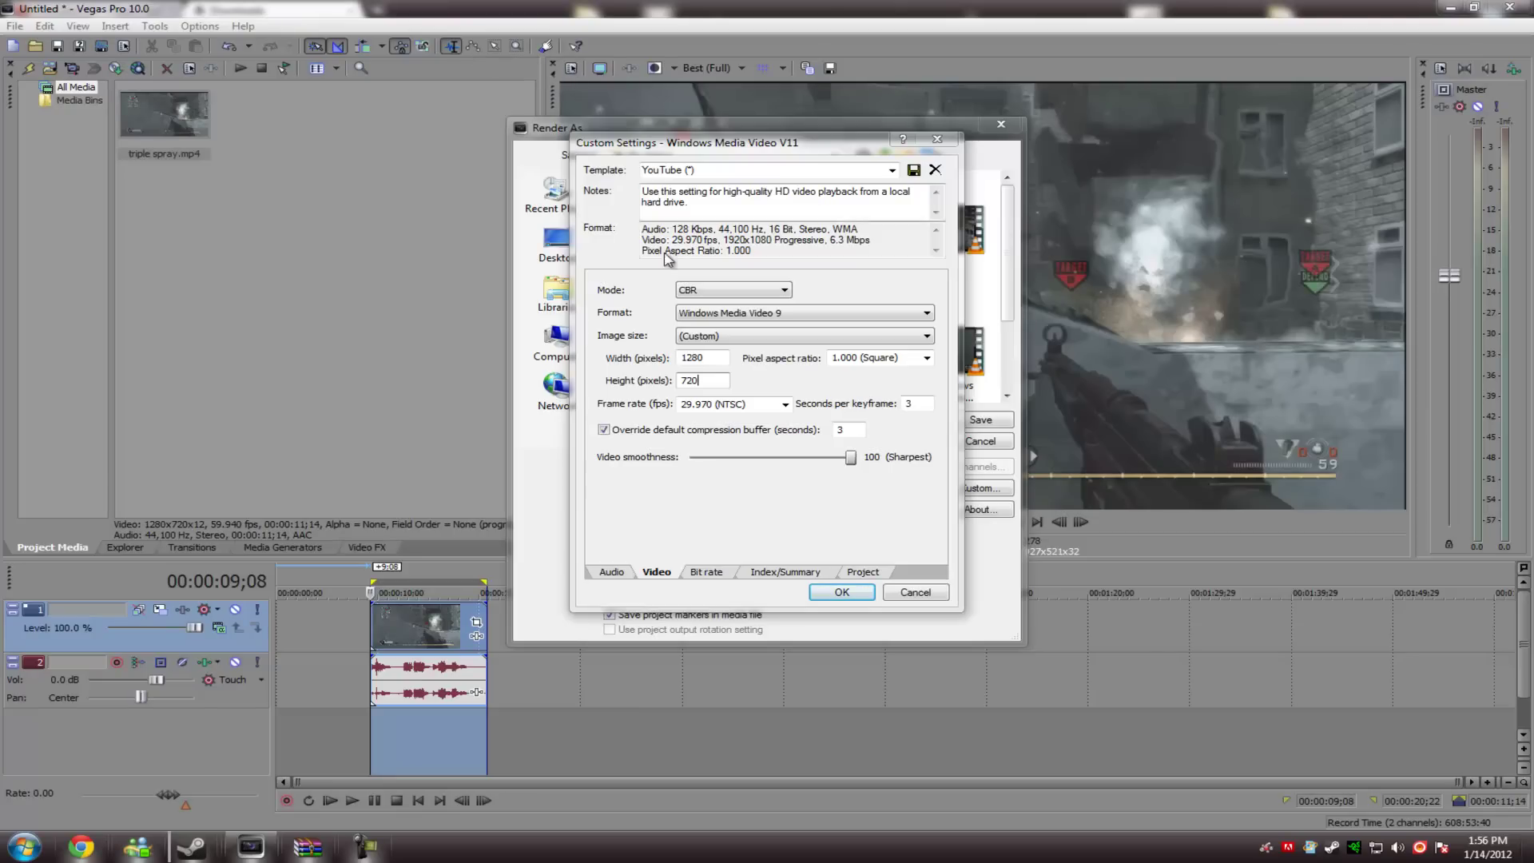
double_click(695, 359)
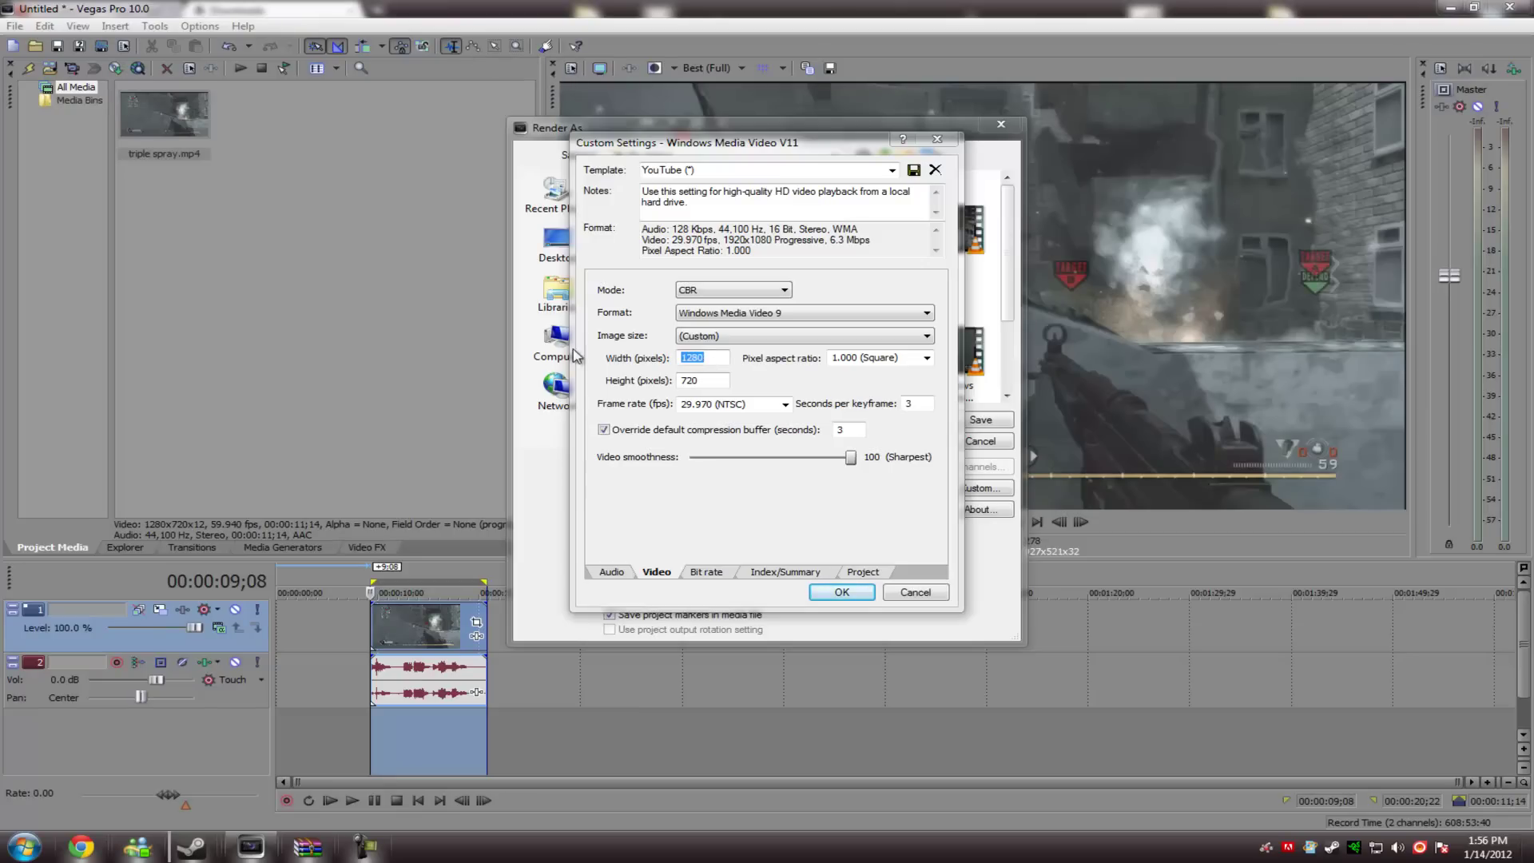
double_click(714, 382)
double_click(698, 378)
key(Tab)
Keep CBR mode, the custom image size and the 29.970 (NTSC) frame rate
click(741, 290)
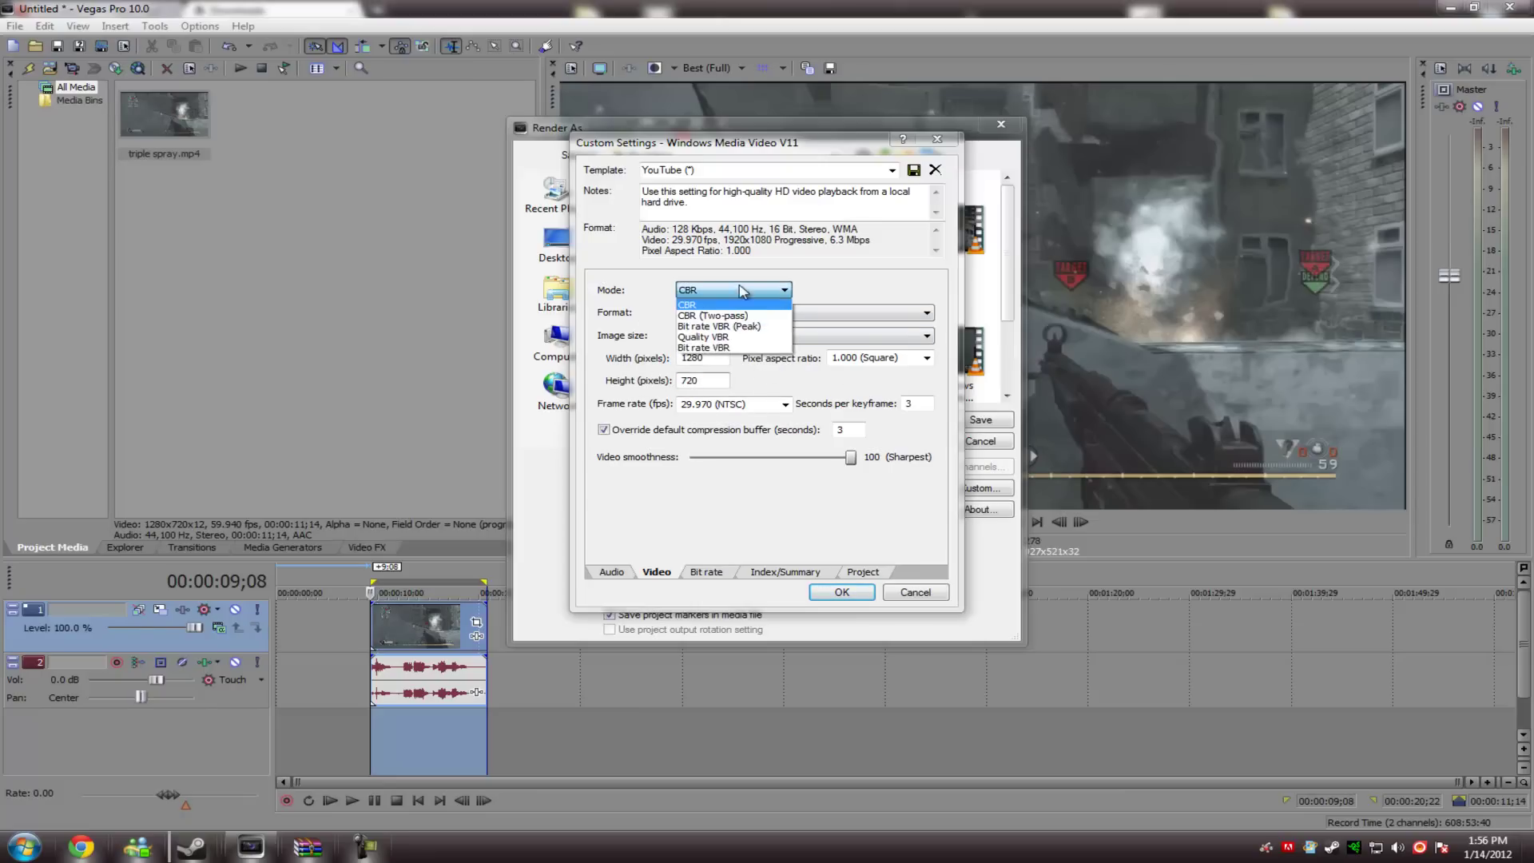
click(651, 319)
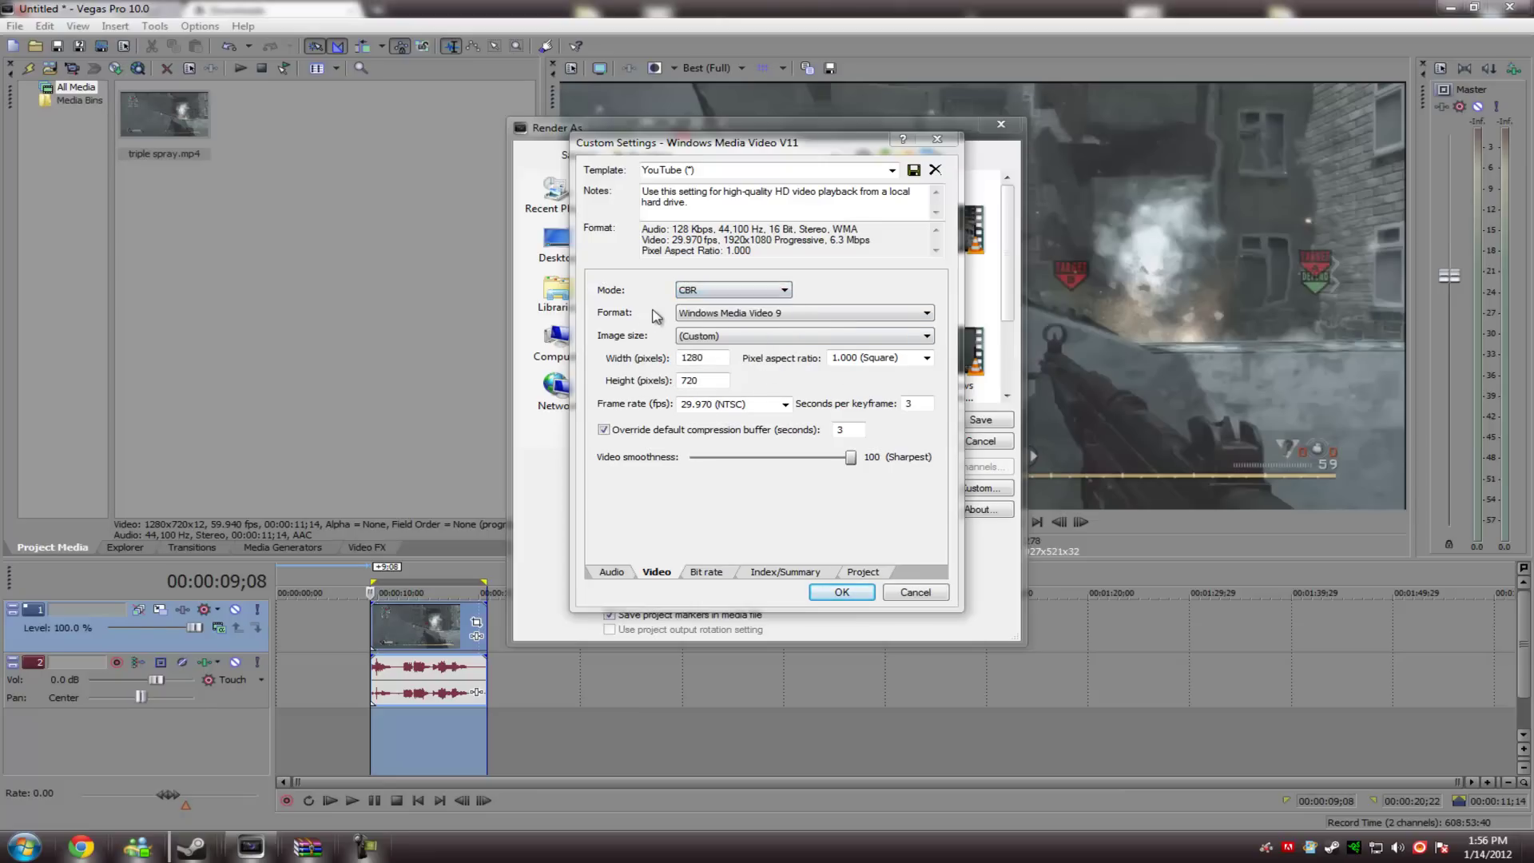
click(750, 336)
click(751, 336)
click(751, 336)
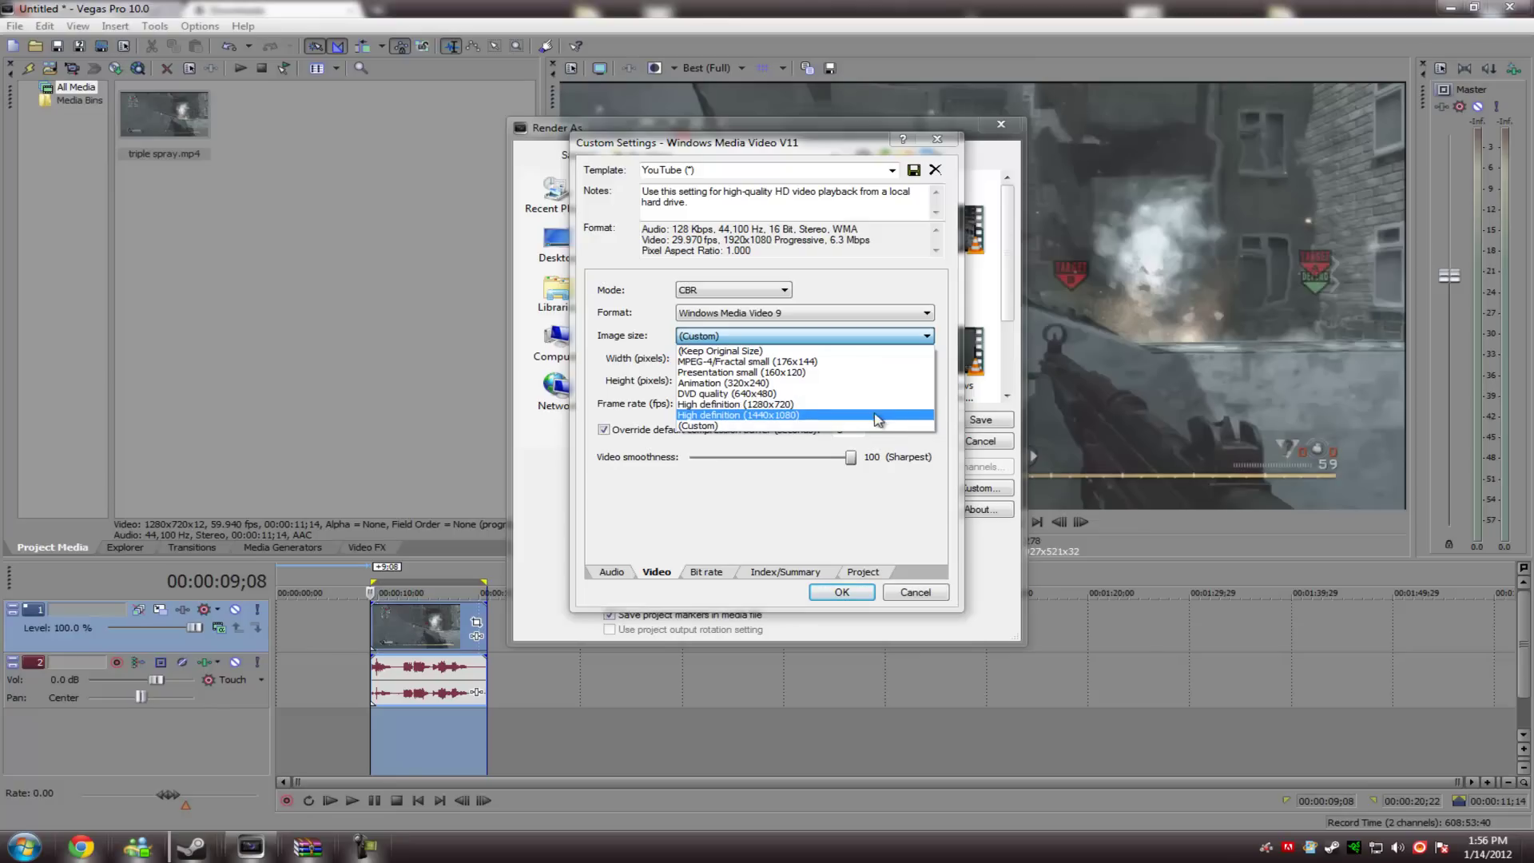
click(611, 313)
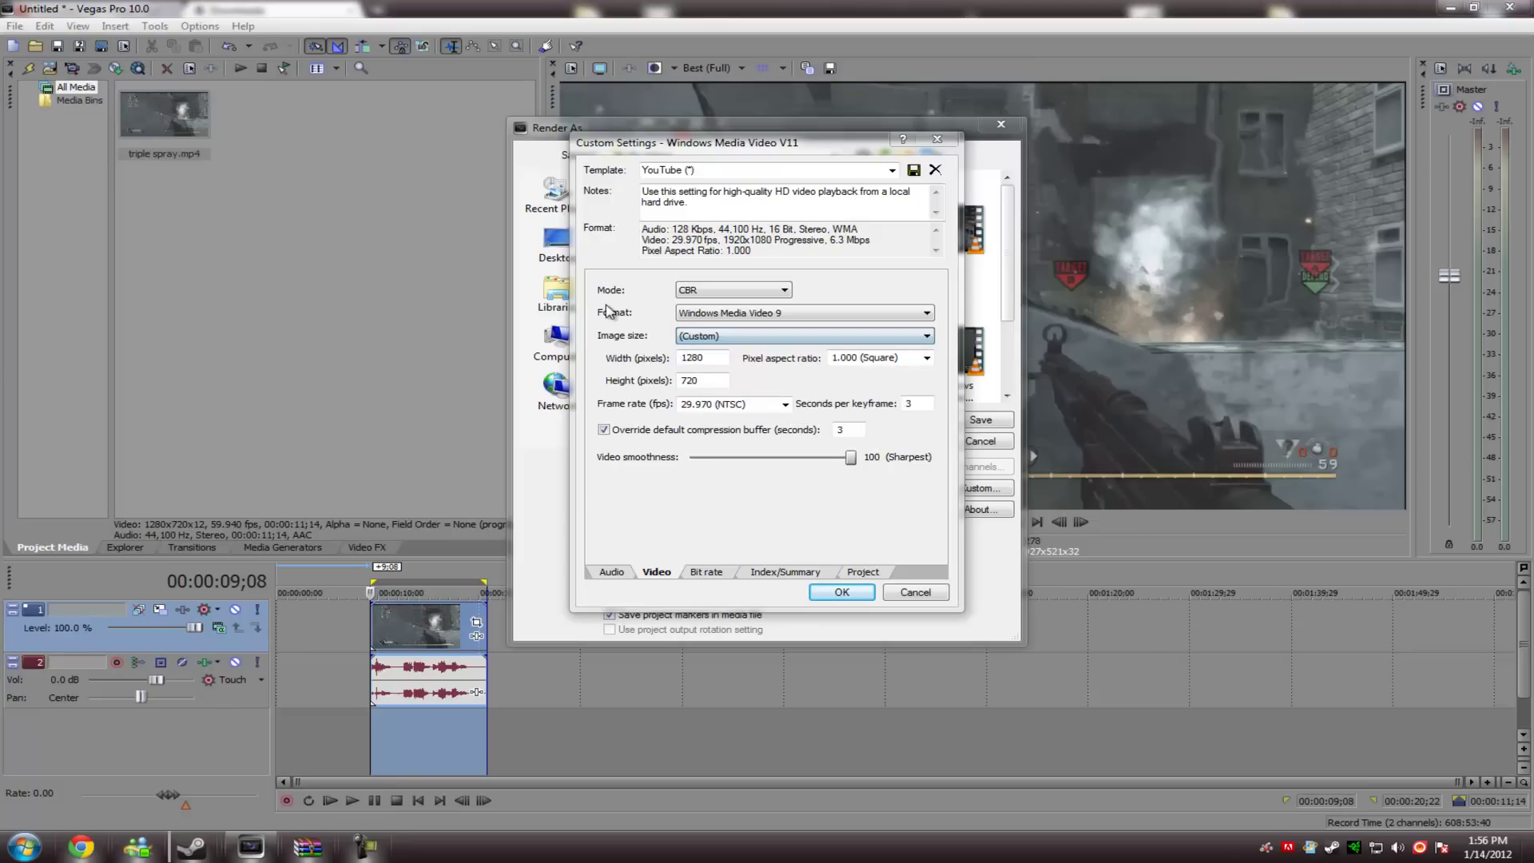
click(785, 404)
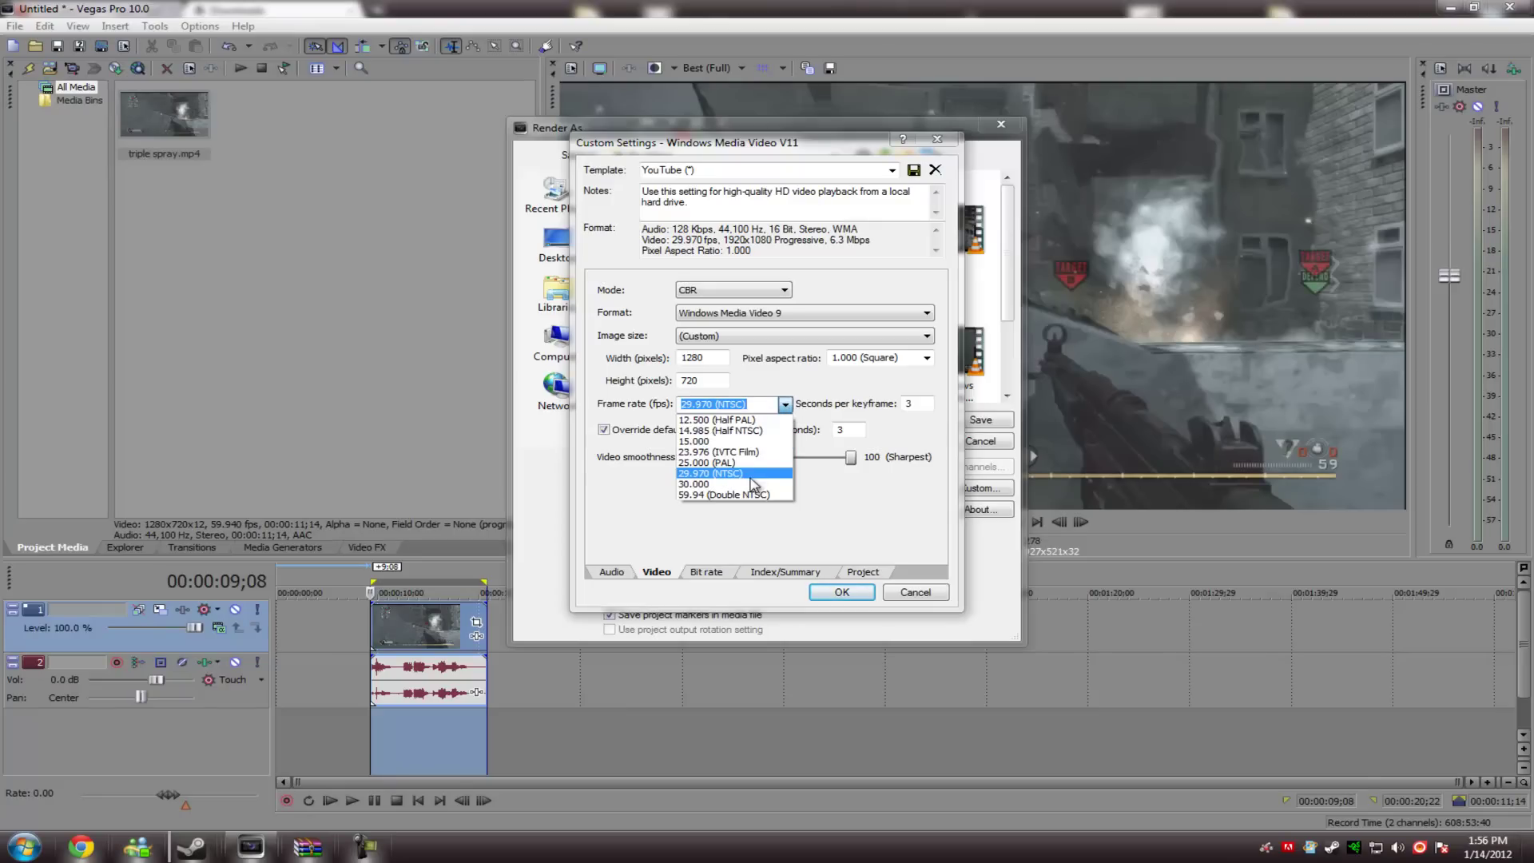
click(880, 508)
Re-enter 3 seconds per keyframe, adjust video smoothness, and show the bit rate page
double_click(908, 404)
key(BackSpace)
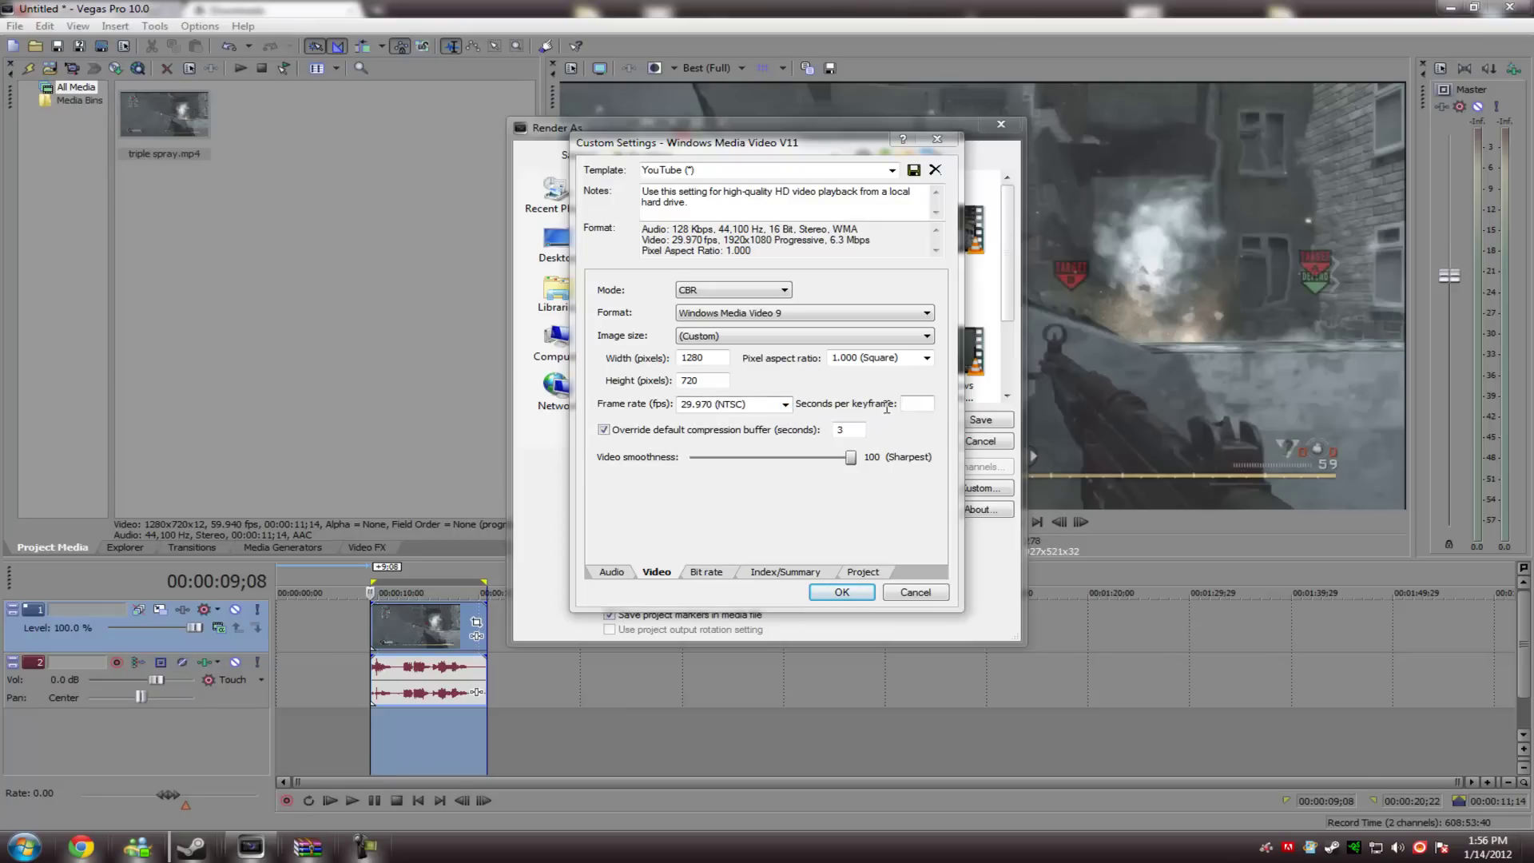
text(3)
double_click(900, 404)
double_click(862, 431)
mouse_move(854, 463)
mouse_down()
mouse_move(830, 465)
mouse_move(866, 459)
mouse_up()
click(706, 571)
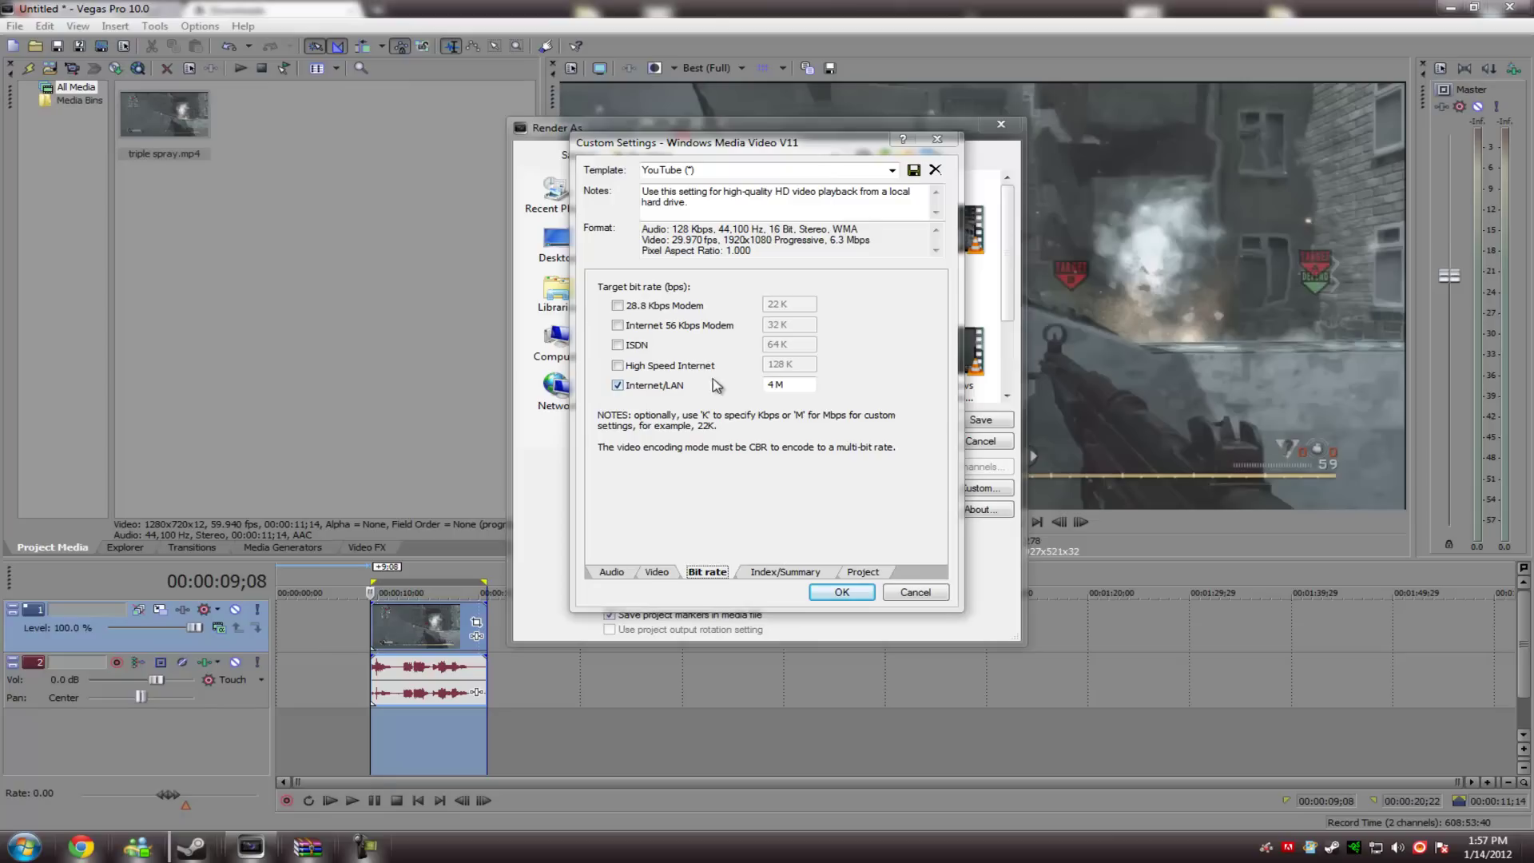
Review the 4 M Internet/LAN bit rate, then check the Index/Summary and Project pages
double_click(773, 384)
drag(793, 389, 742, 381)
click(656, 572)
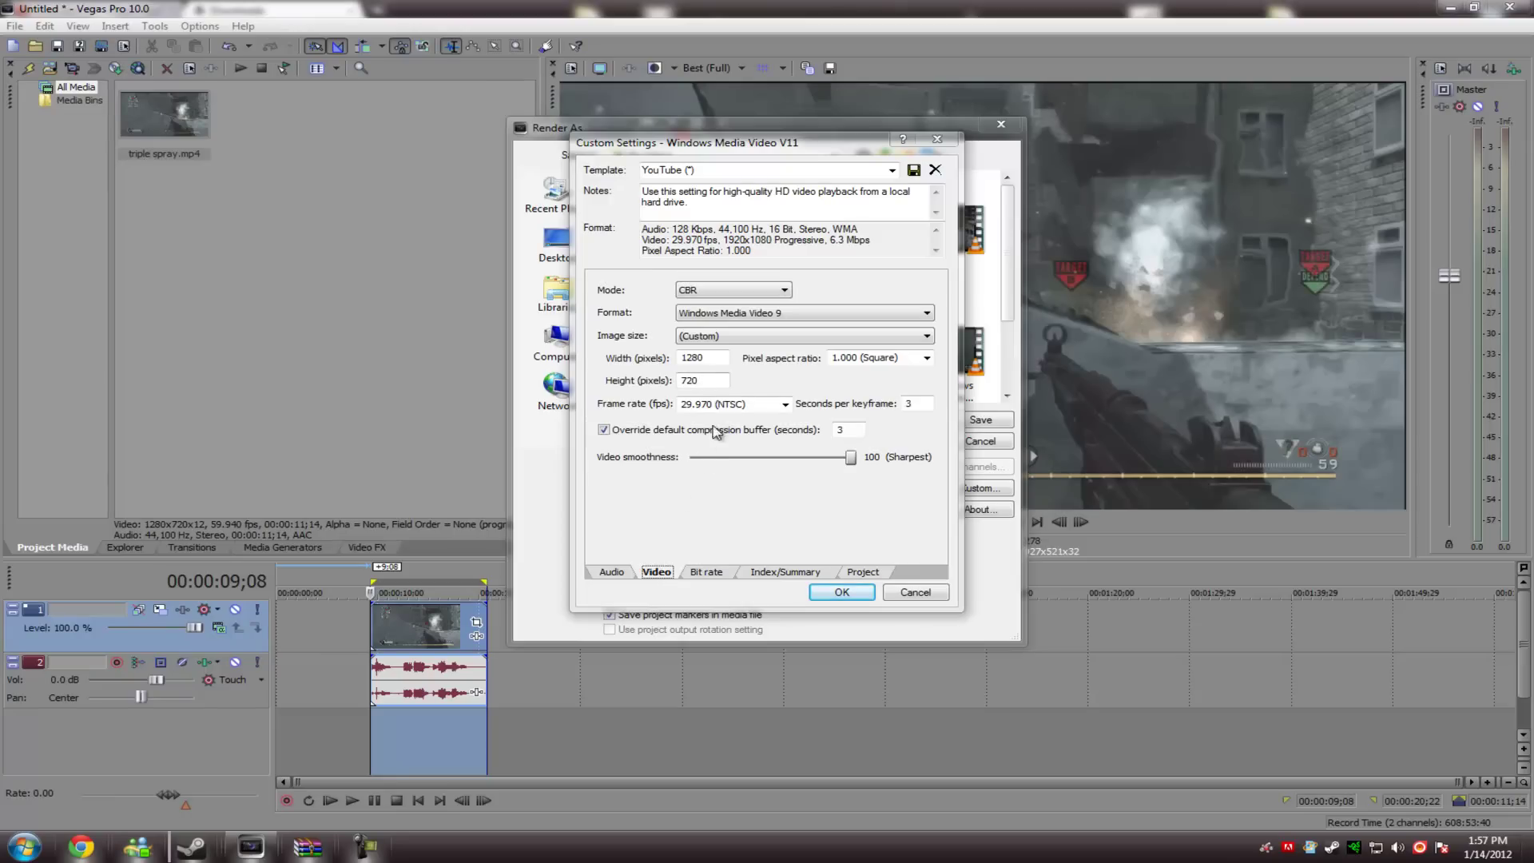
click(706, 572)
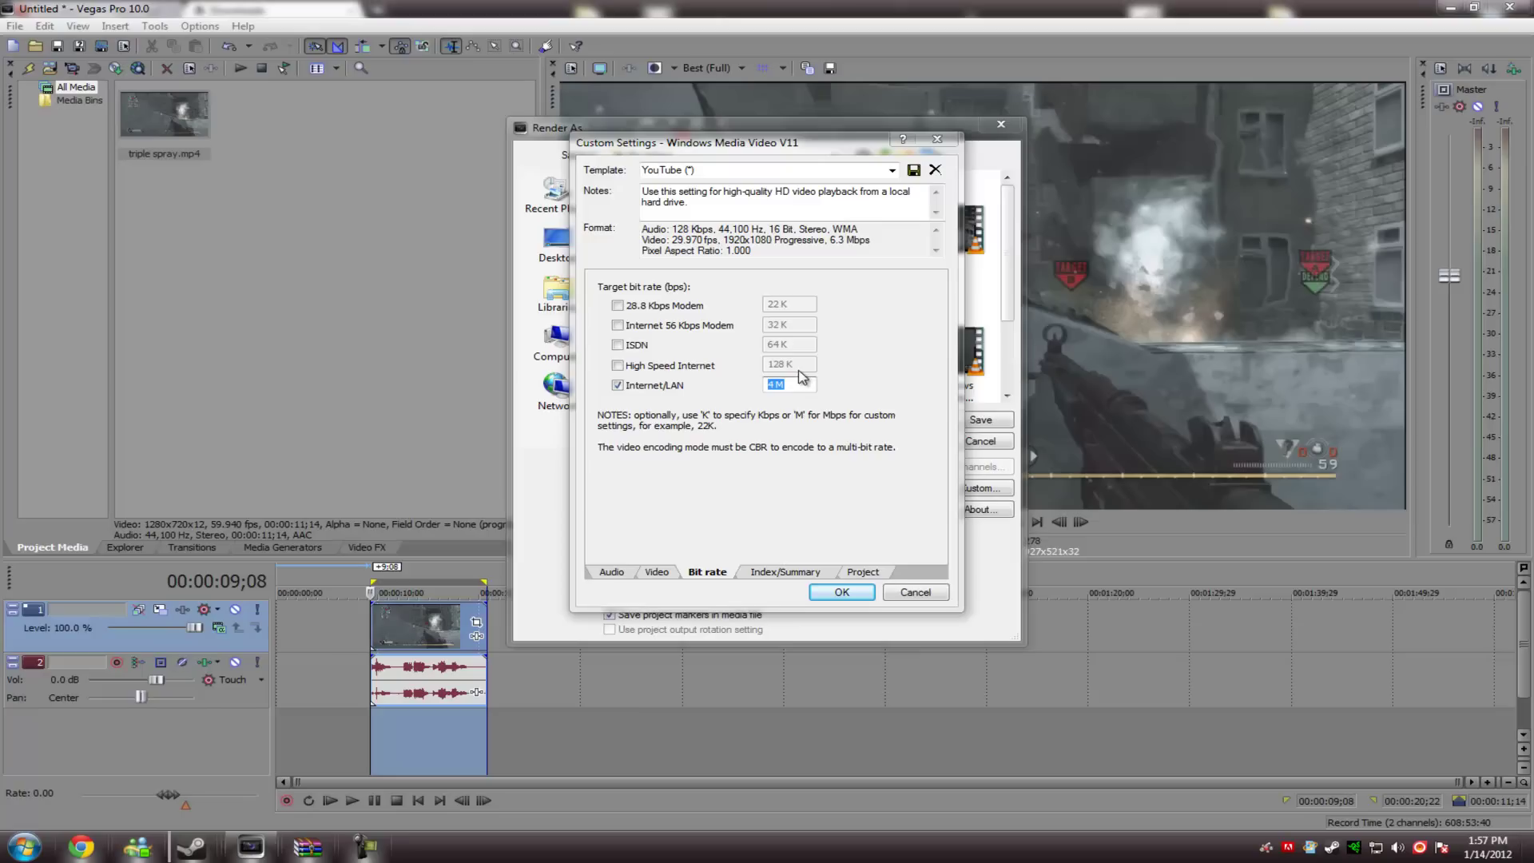
drag(790, 382, 750, 388)
click(797, 385)
click(785, 573)
click(863, 572)
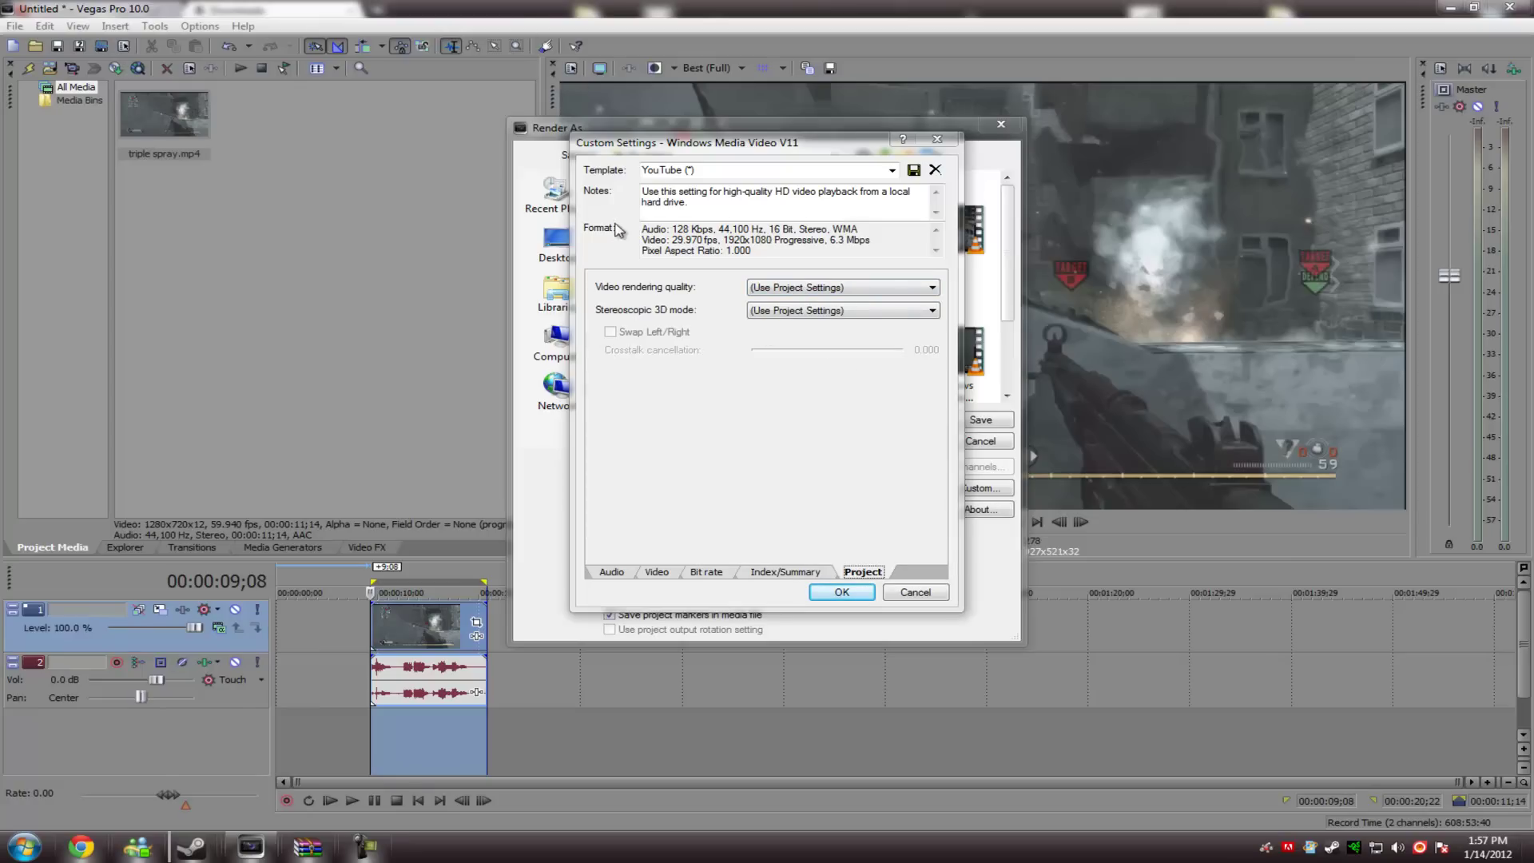
Accept the custom settings, render Untitled.wmv, and cancel the render at 52%
click(796, 572)
click(860, 592)
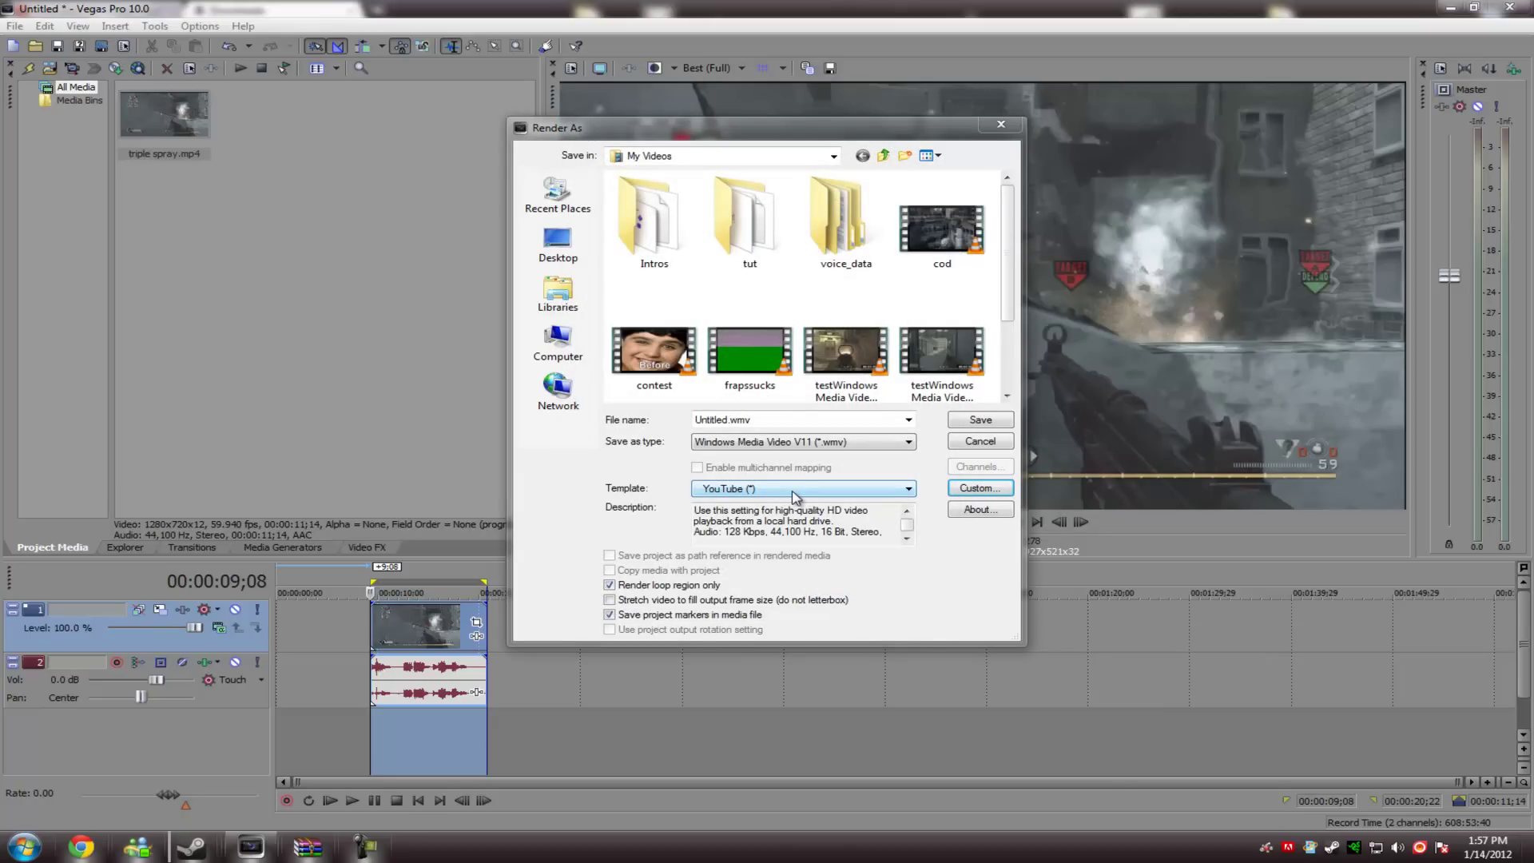
click(967, 421)
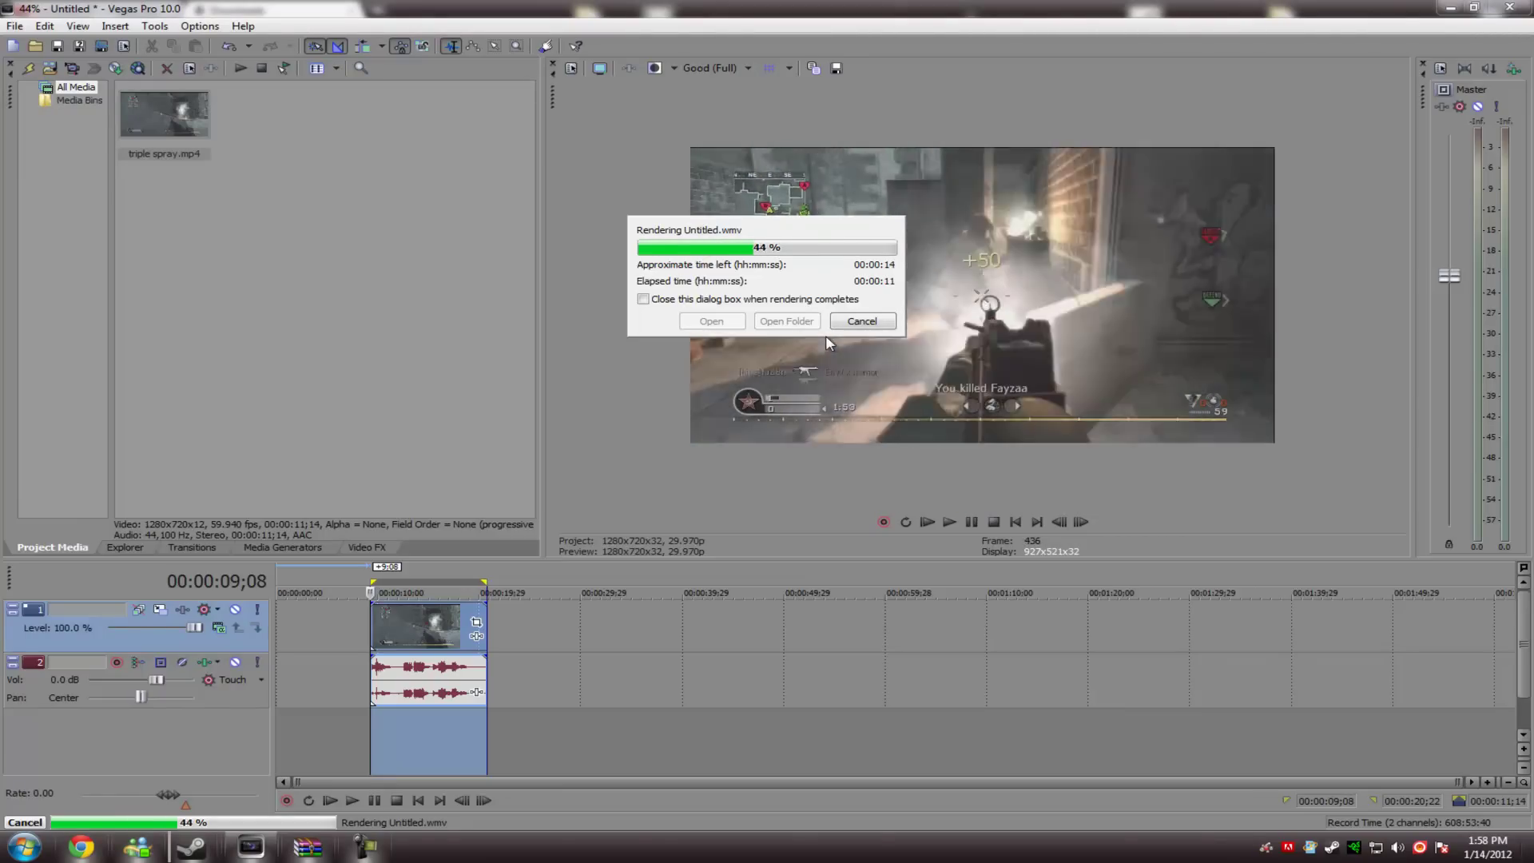
click(848, 323)
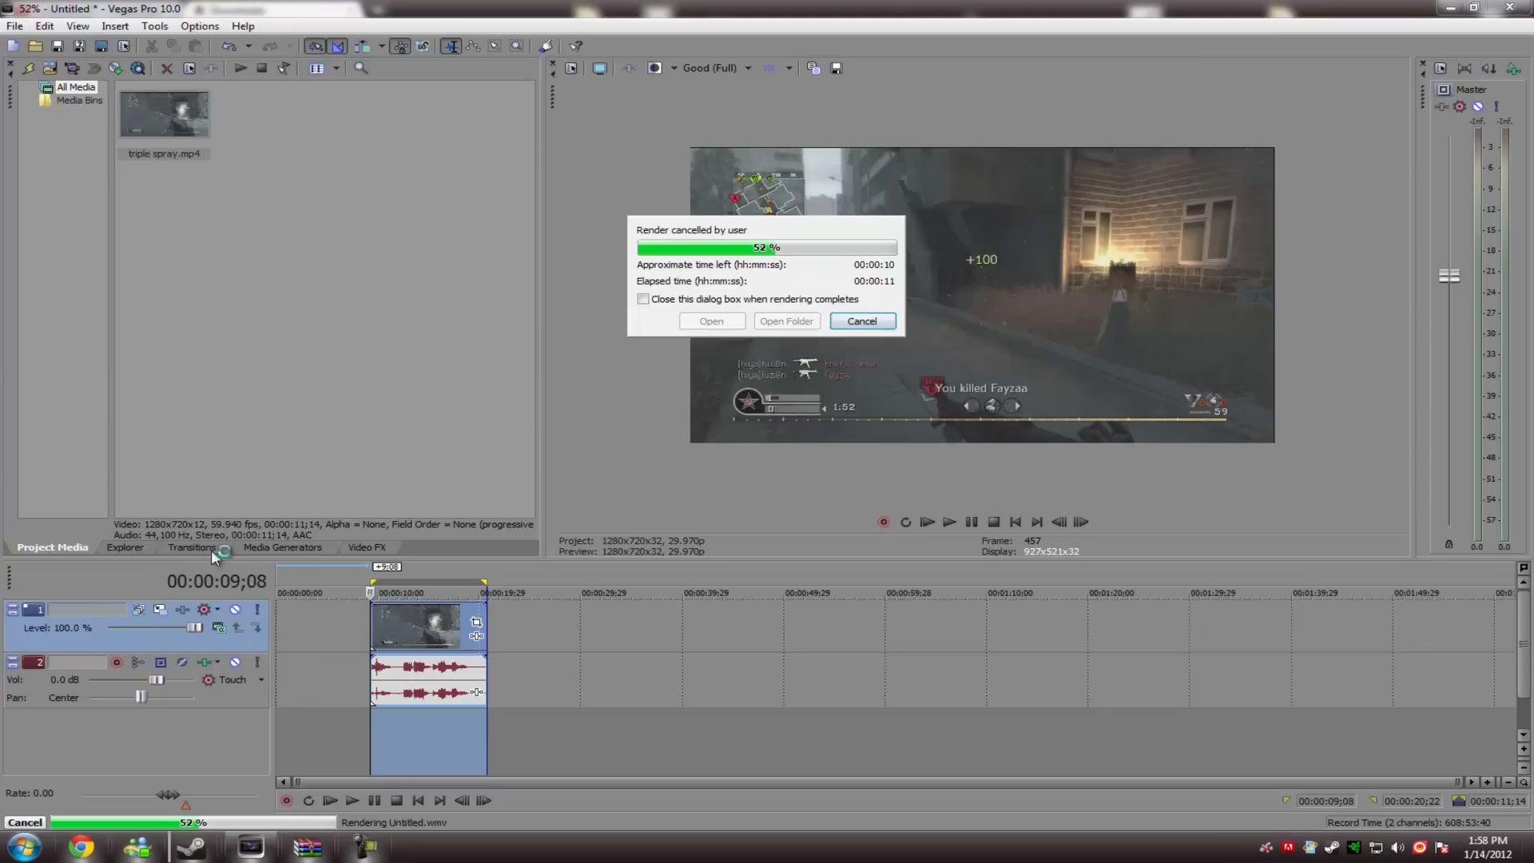
Apply the Sharpen effect's Light preset to the triple spray clip with Amount 0.200
click(365, 546)
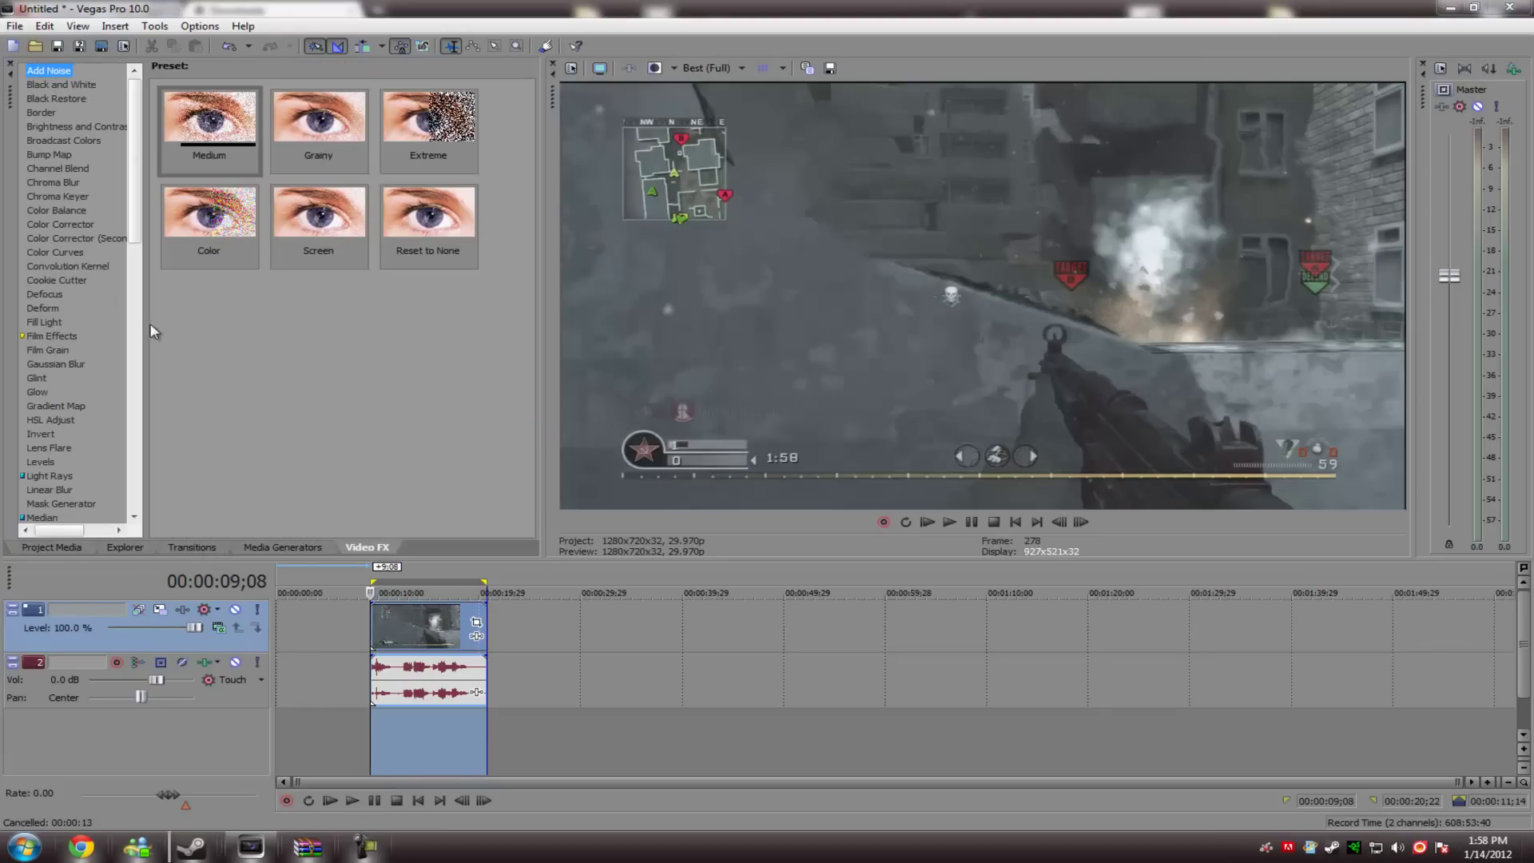
drag(134, 216, 145, 498)
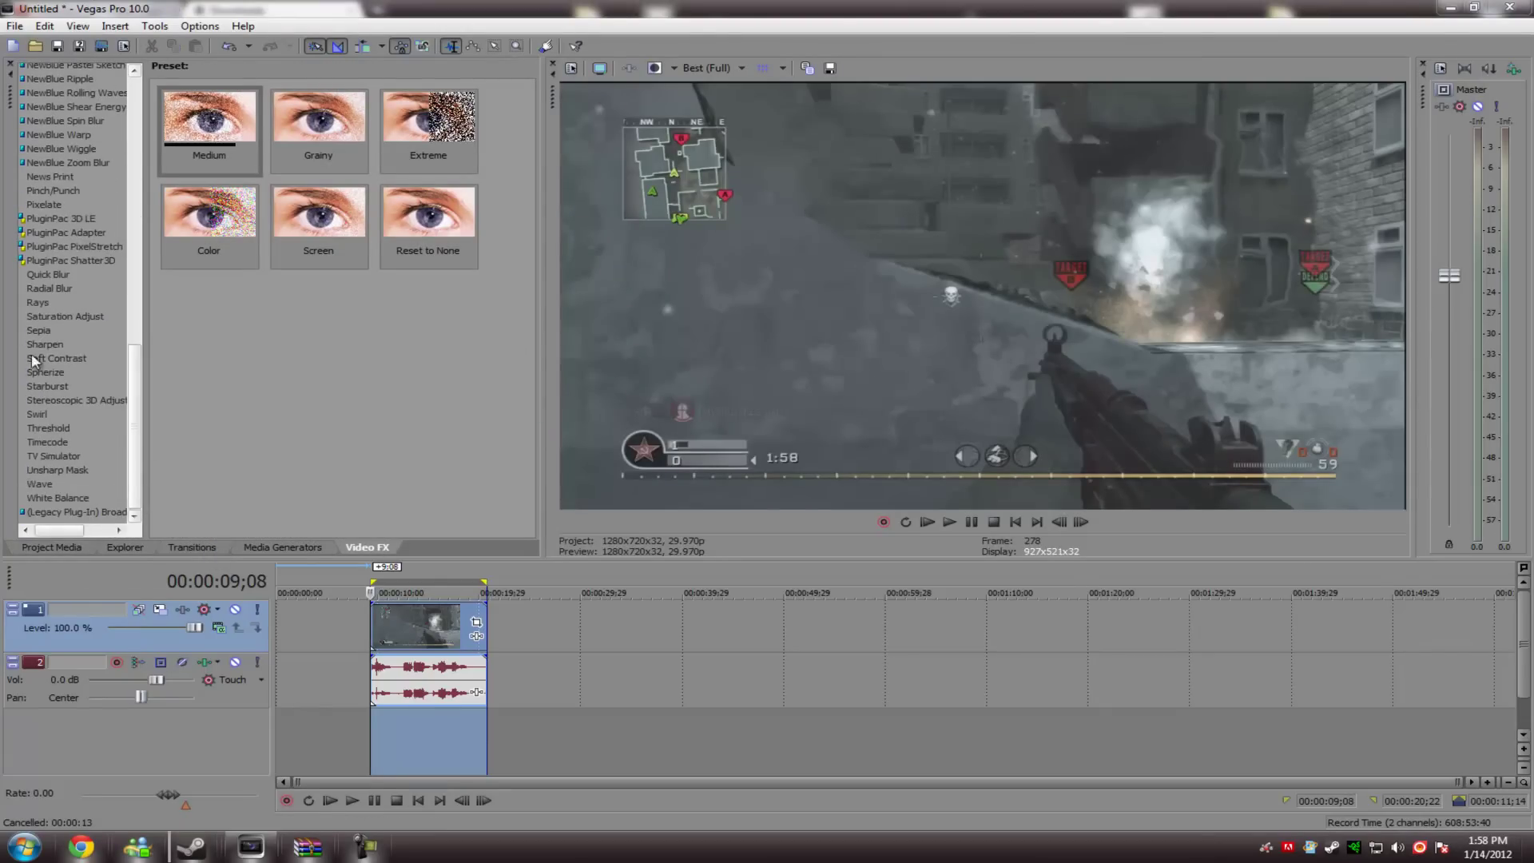
drag(54, 347, 201, 136)
drag(417, 120, 411, 631)
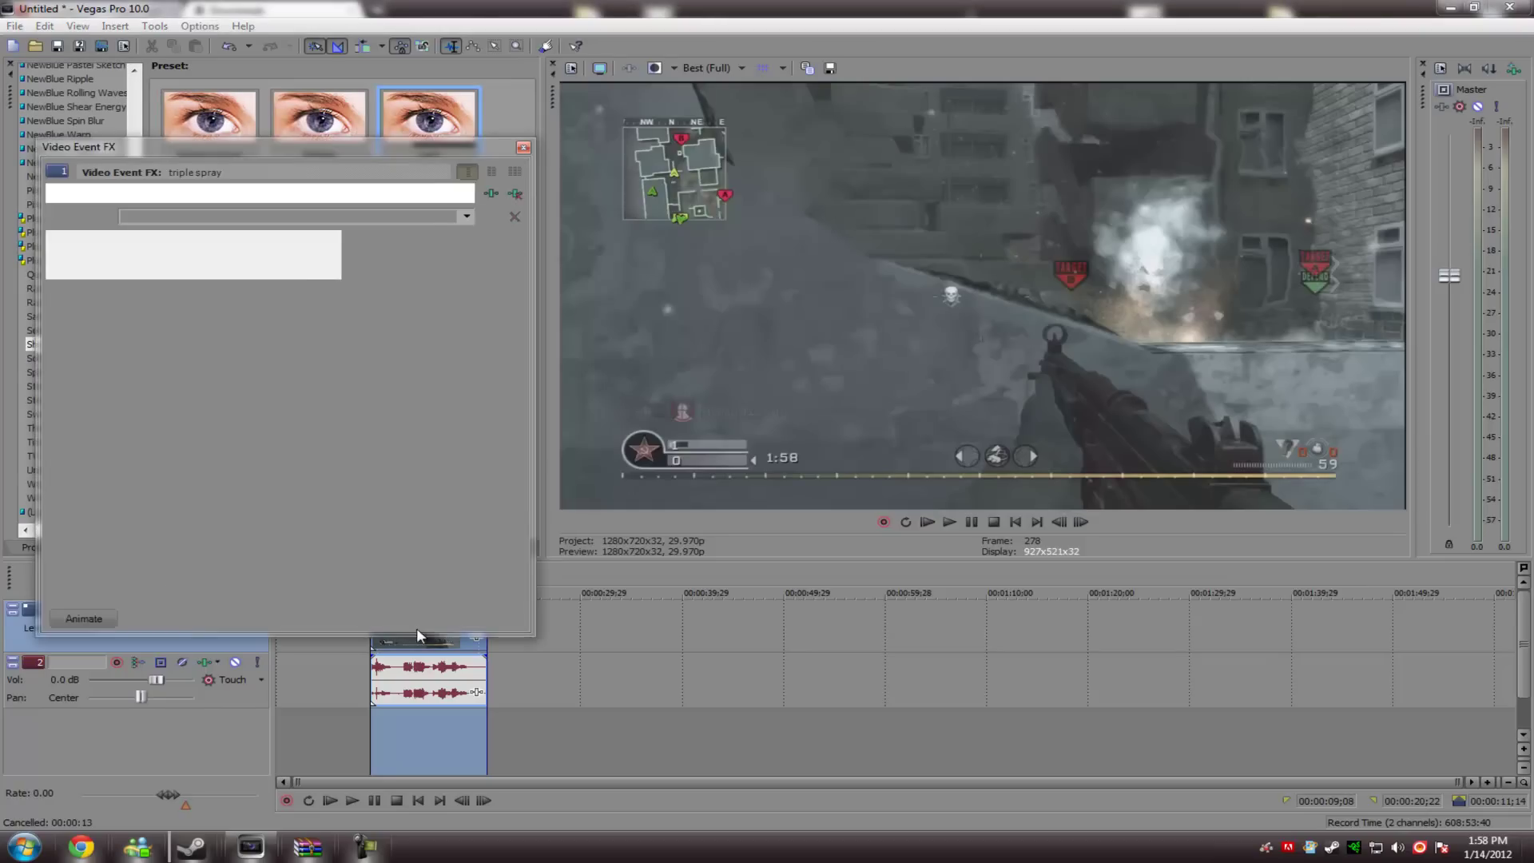
double_click(301, 266)
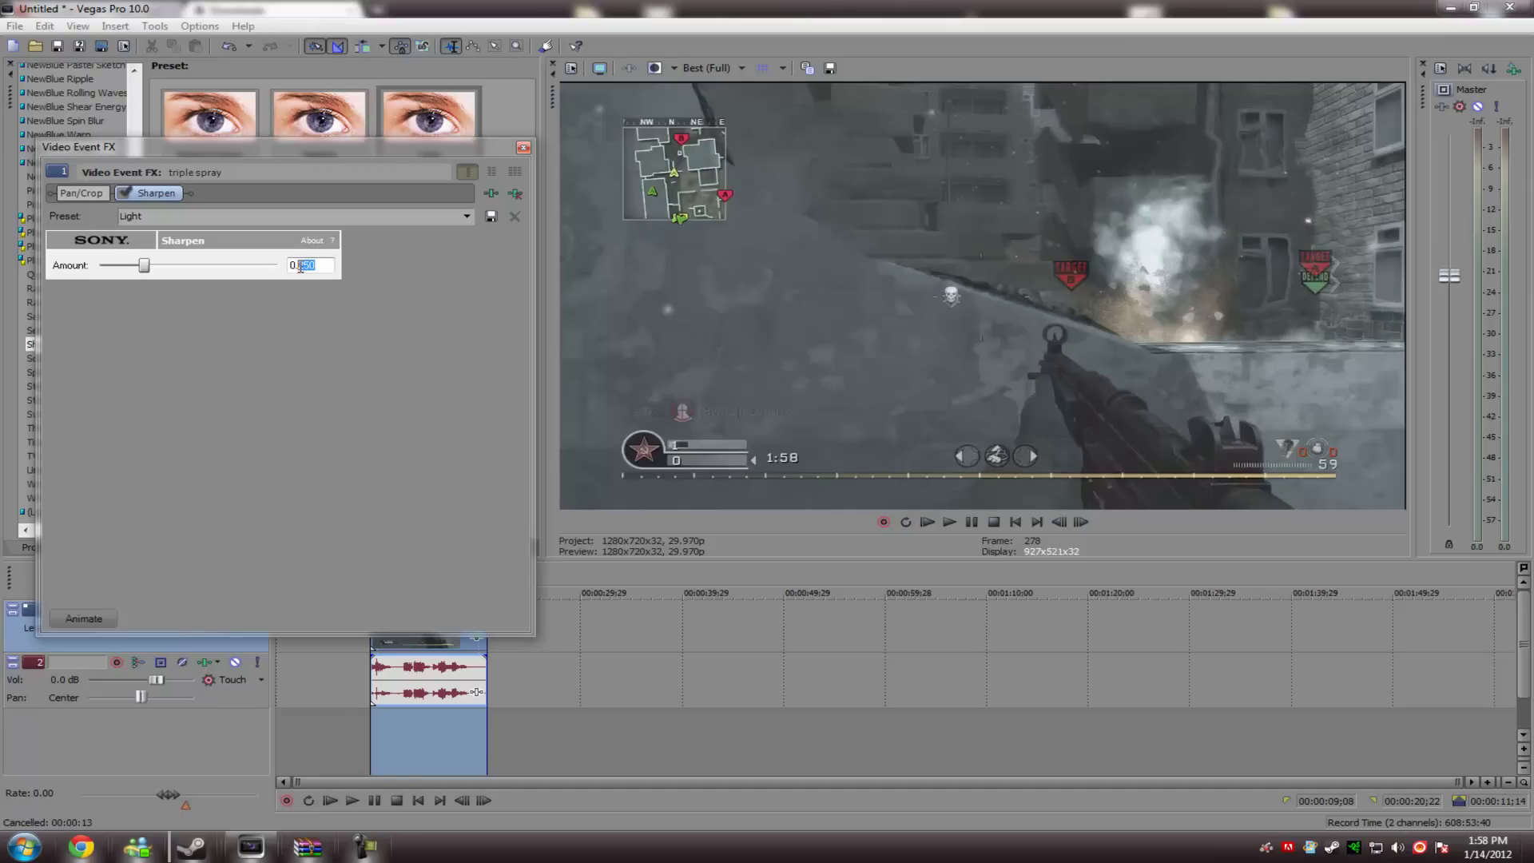
text(2)
key(Return)
Add the Color Corrector preset 'Studio RGB to Computer RGB' to the triple spray clip
click(523, 147)
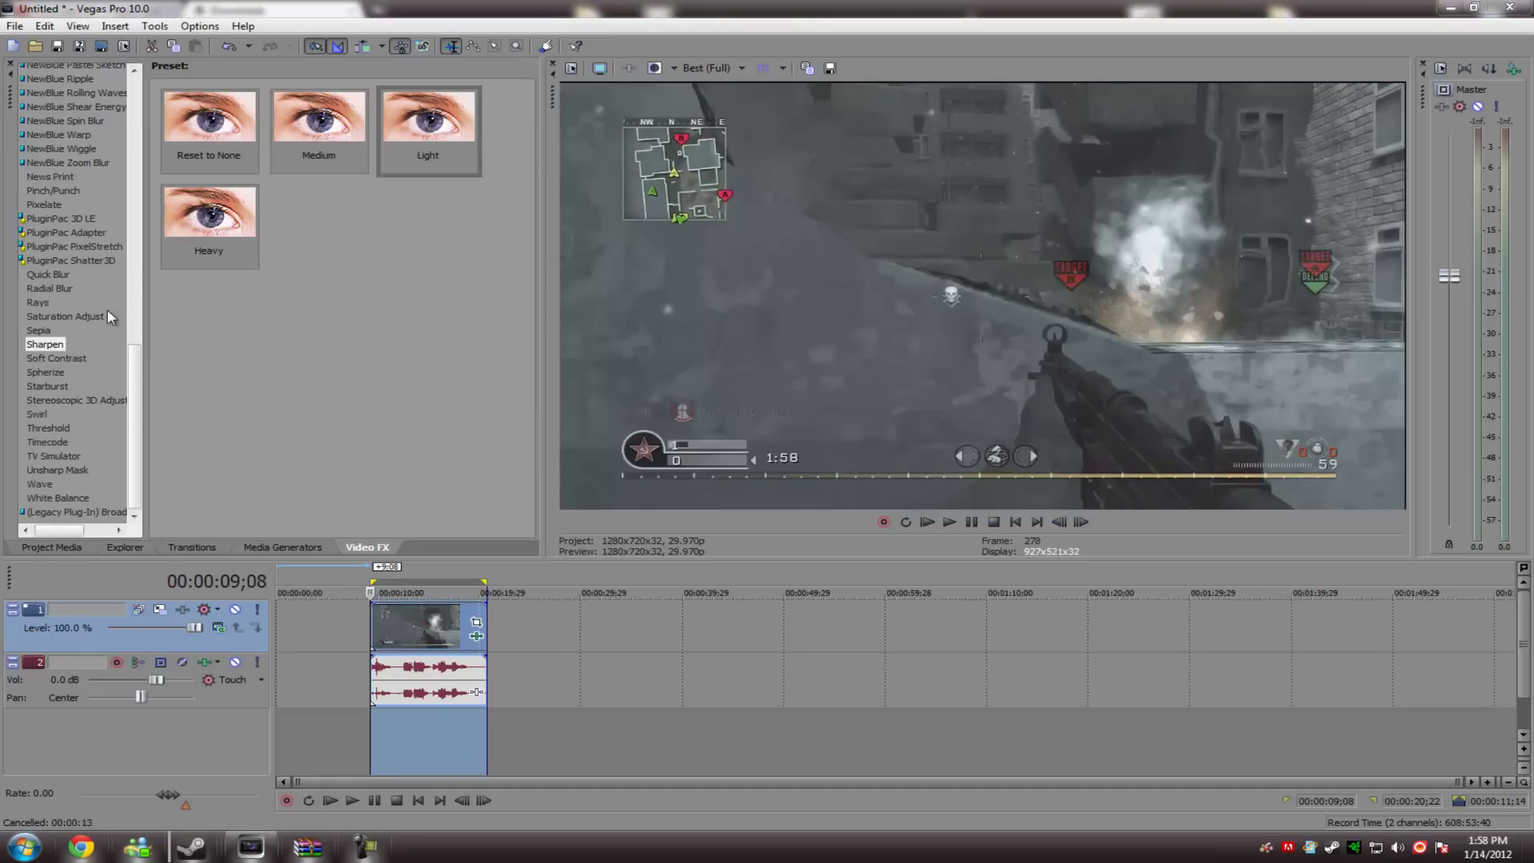
scroll(139, 361, up, 2)
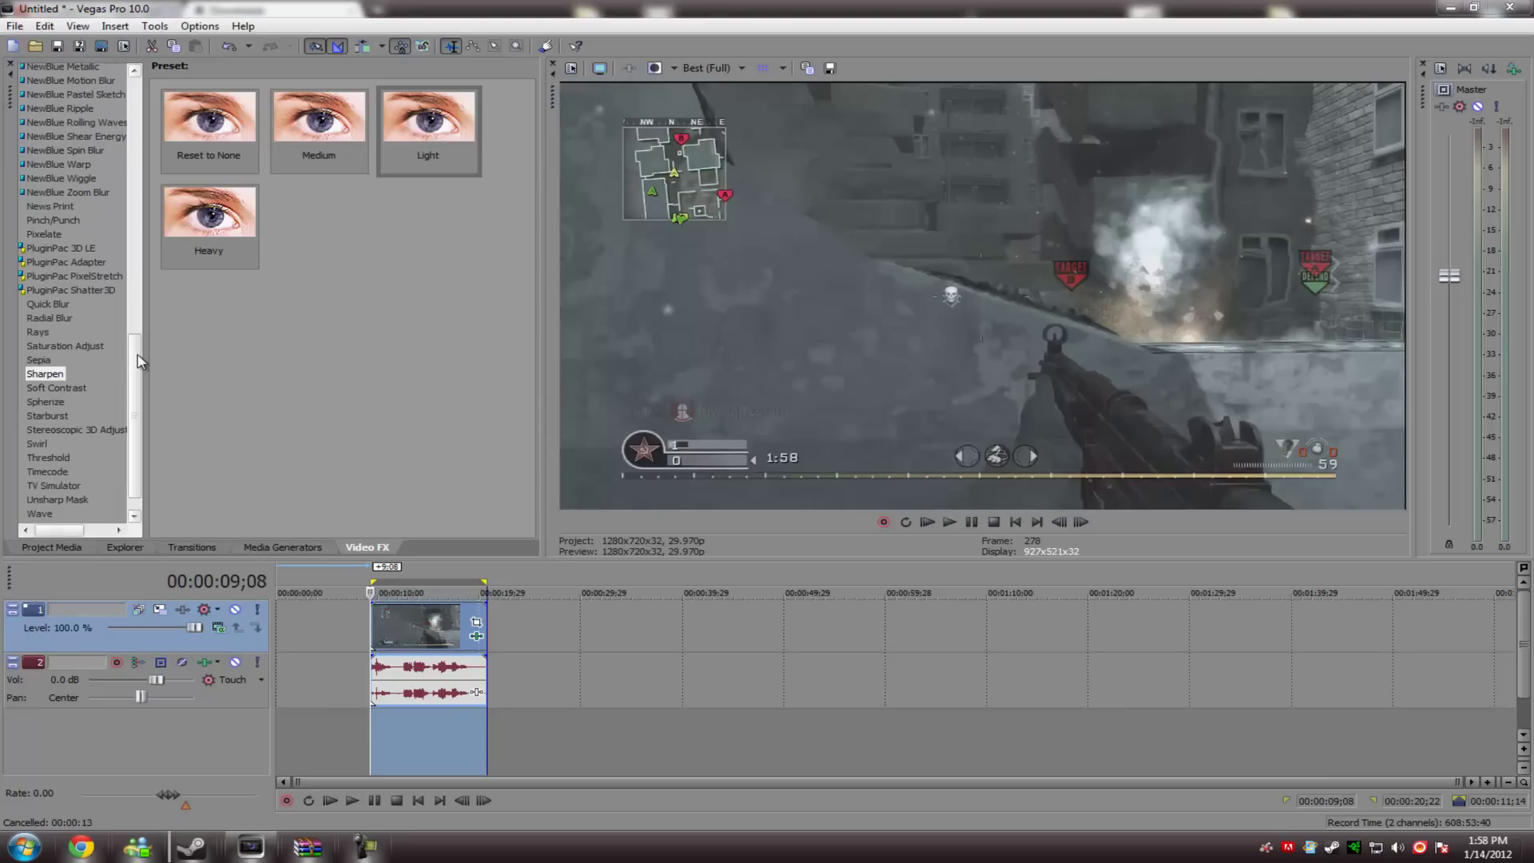
scroll(139, 361, up, 10)
click(80, 240)
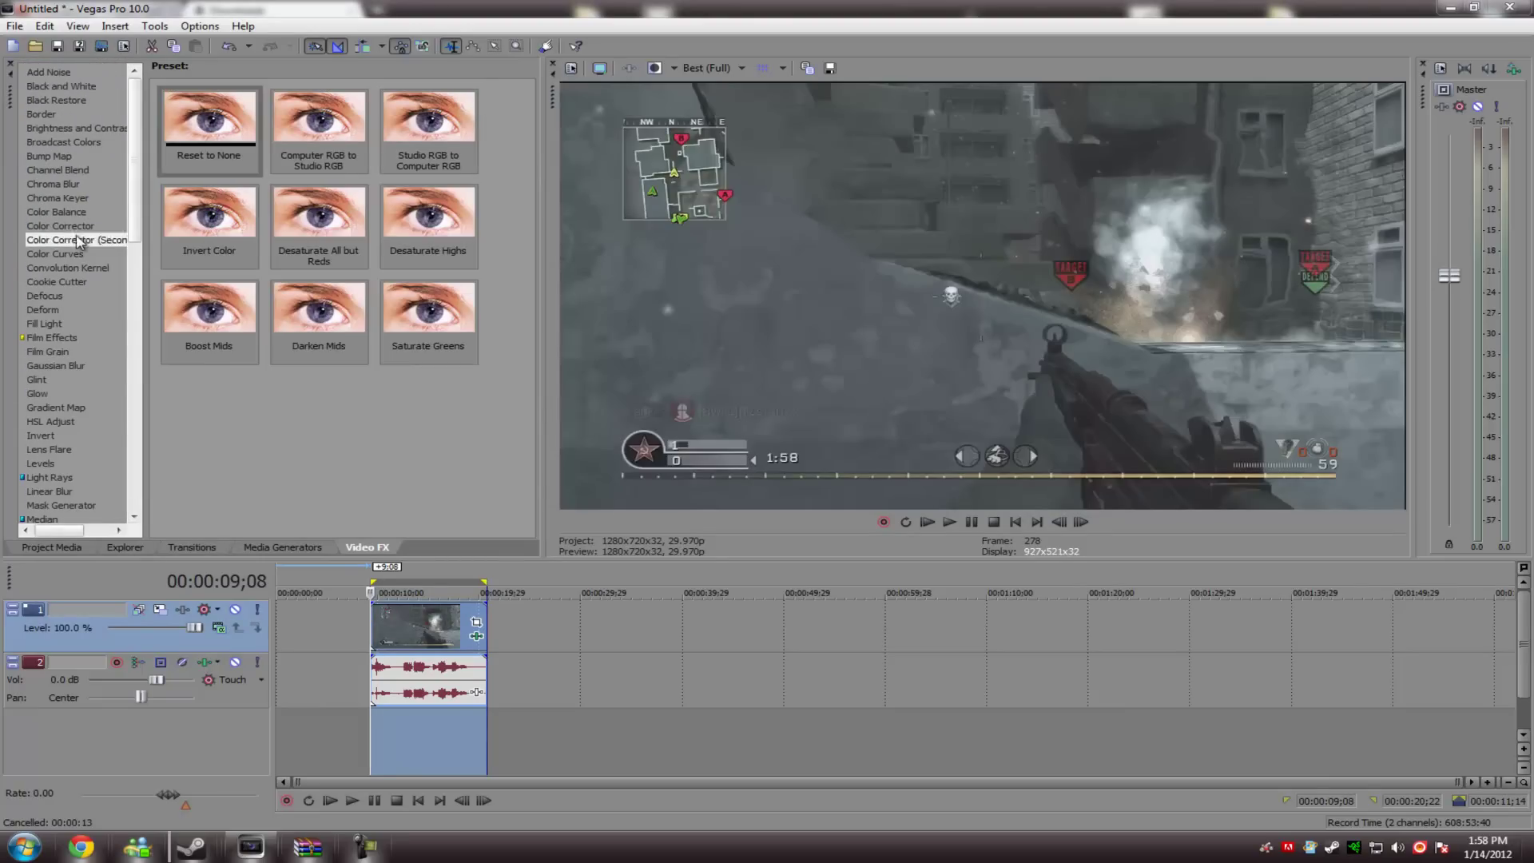
click(64, 226)
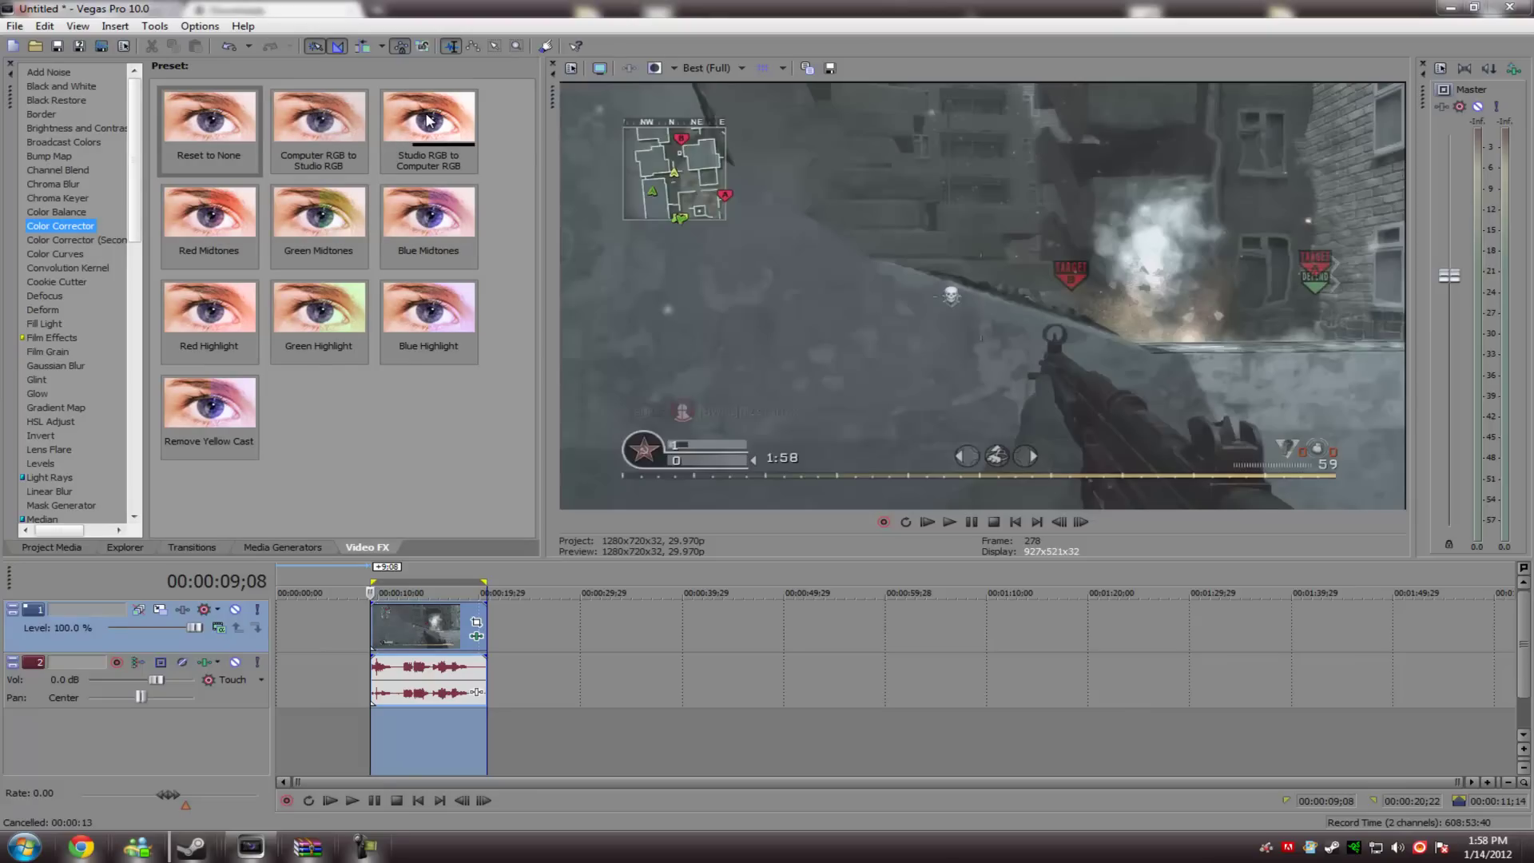
drag(428, 120, 425, 634)
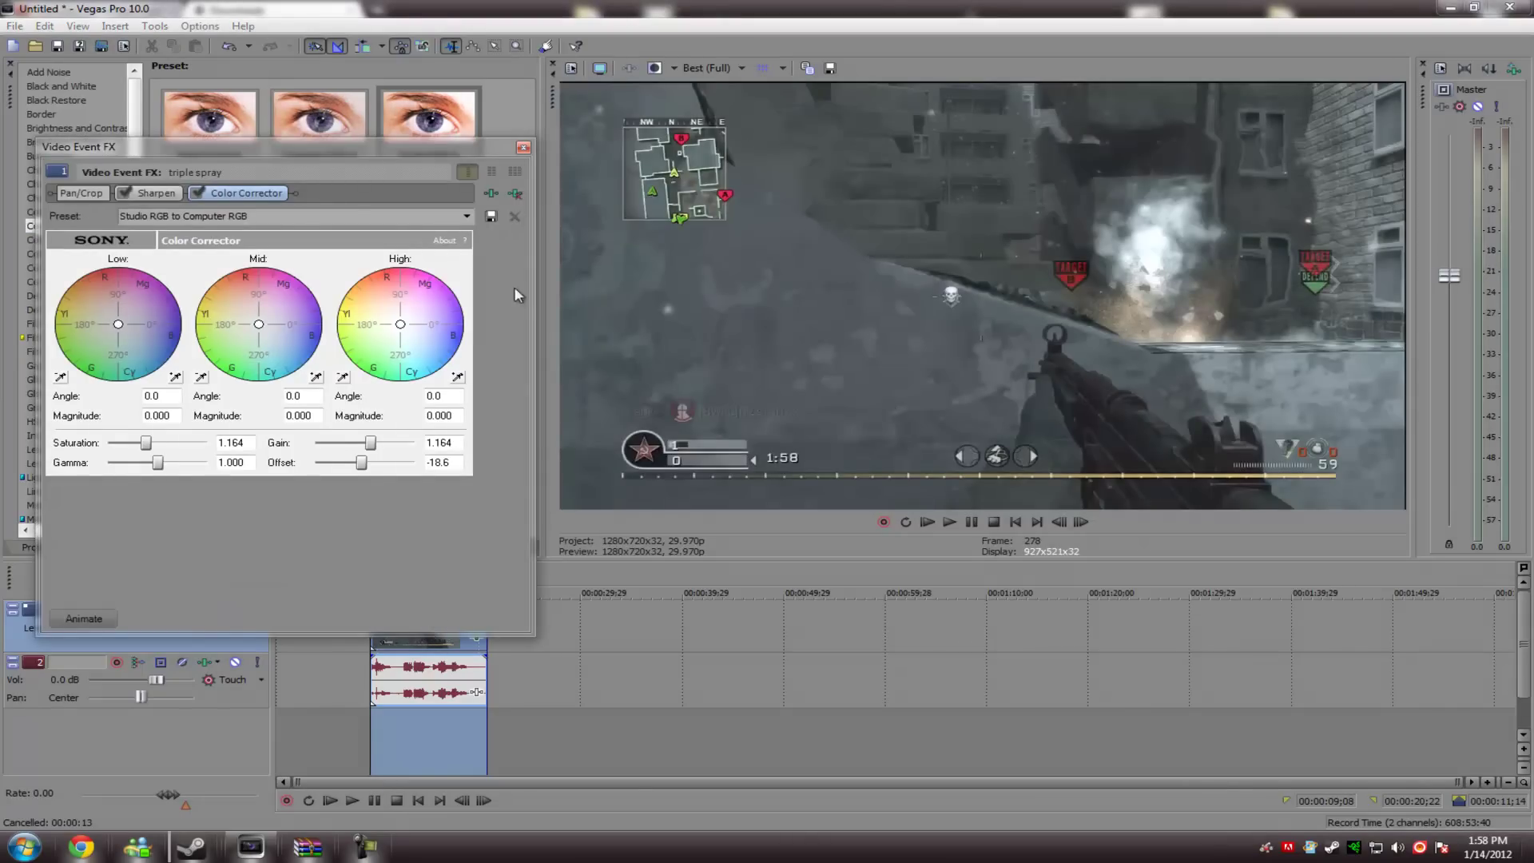
click(523, 148)
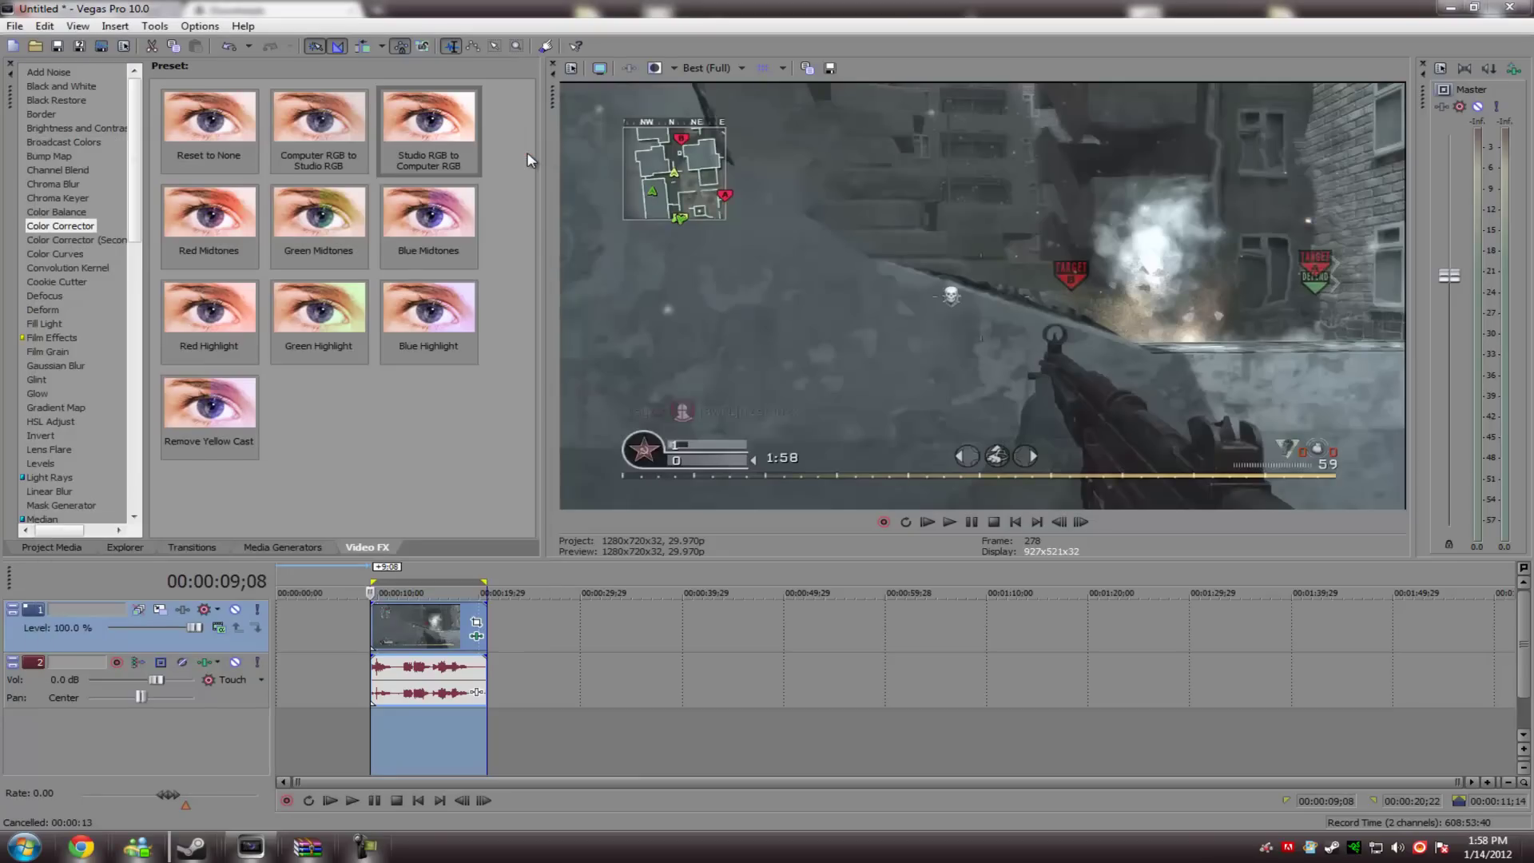
Move the playback position to 00:00:13;25 (frame 415) and bring up the screen recorder to stop recording
click(14, 24)
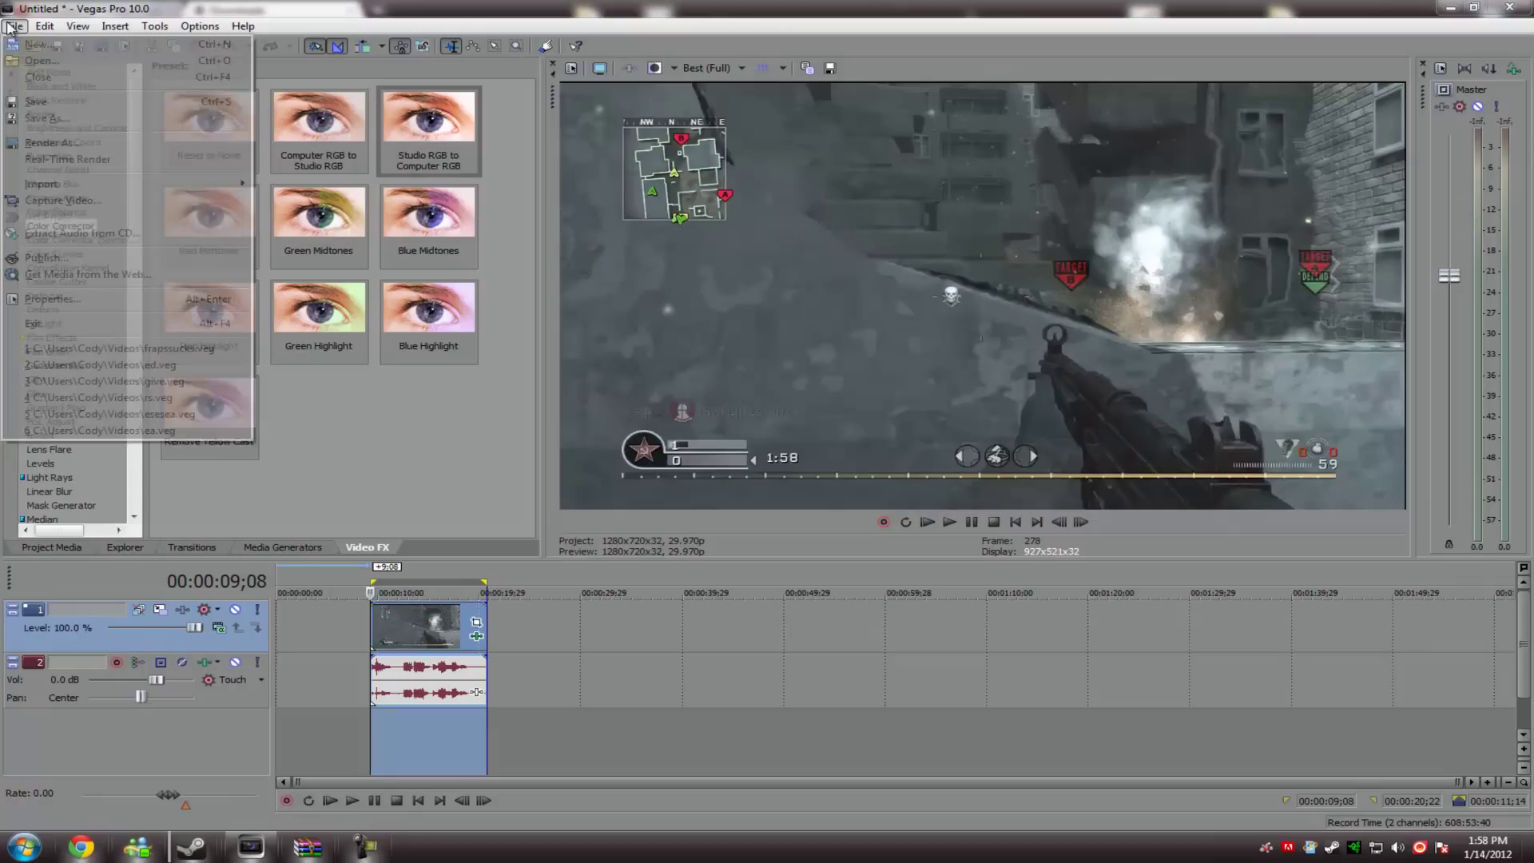
click(855, 643)
click(416, 635)
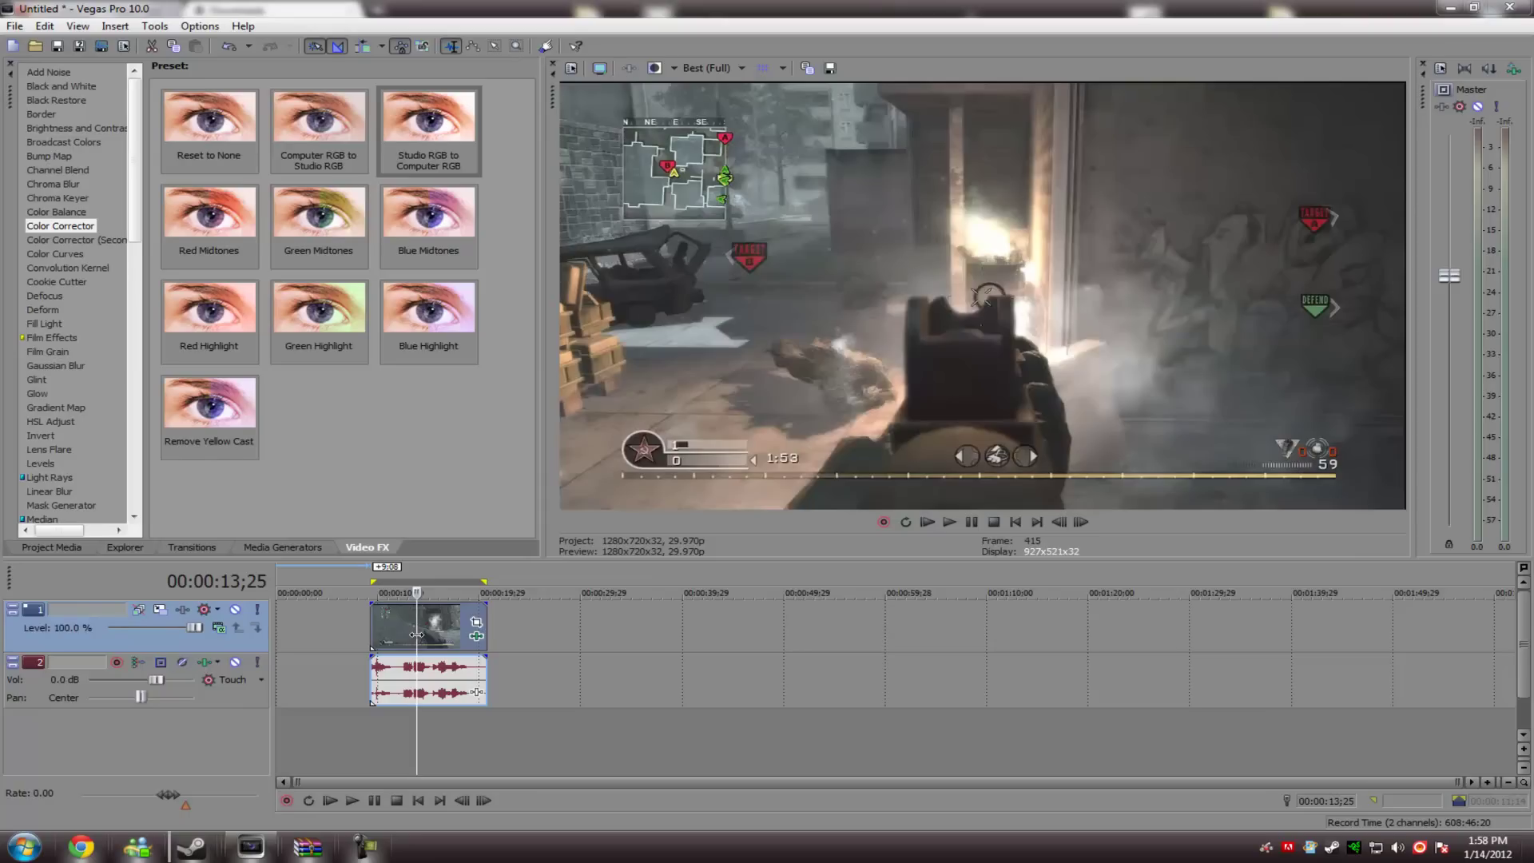
click(363, 846)
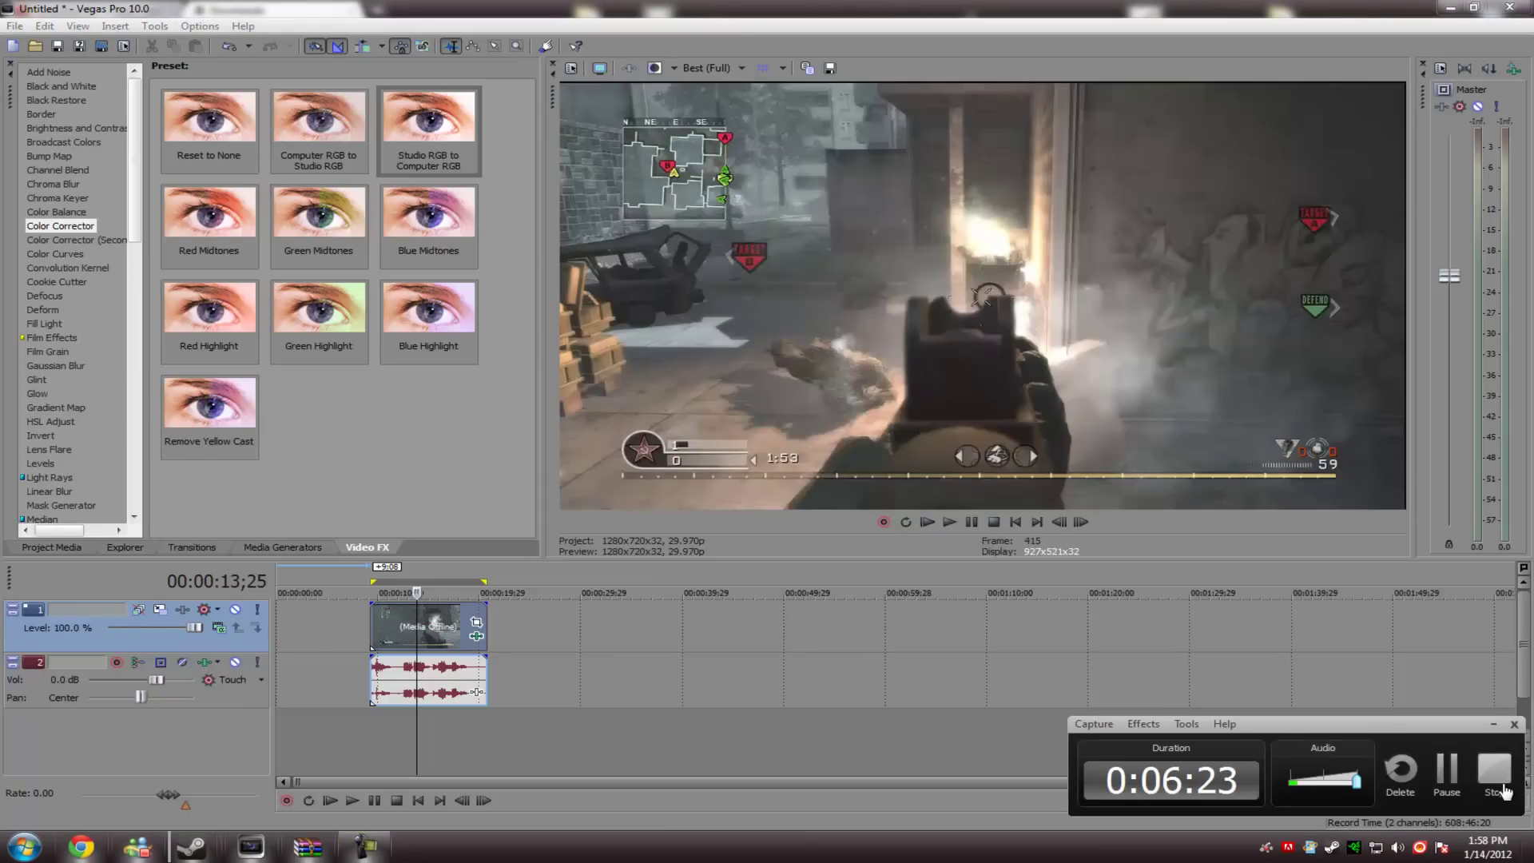